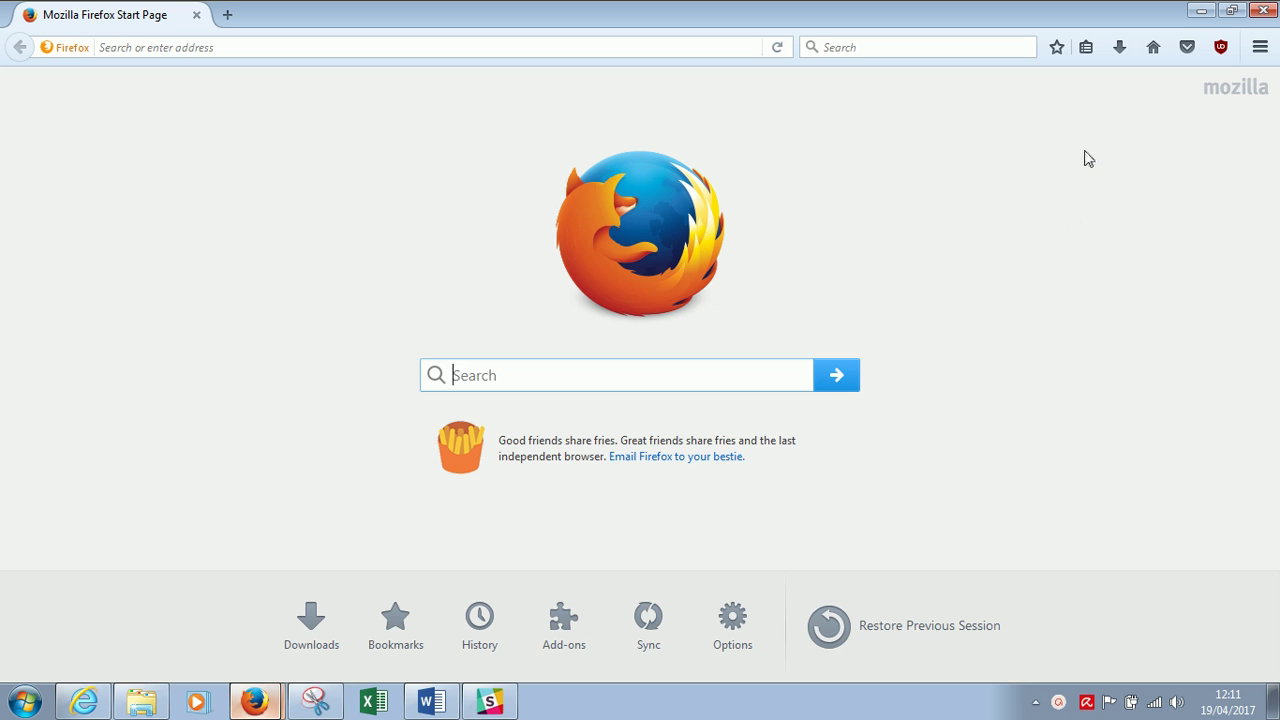
# Step: In Firefox Options, leave downloads set to always ask where to save files
pyautogui.click(1262, 59)
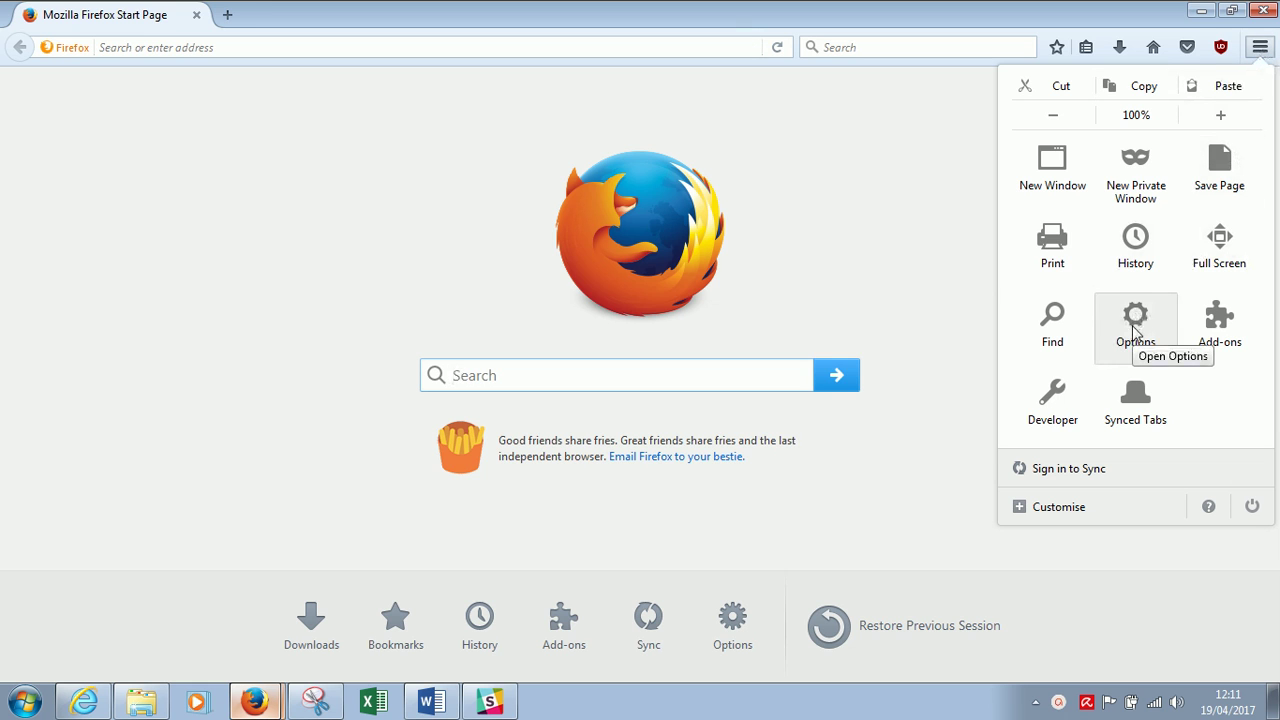
pyautogui.click(1135, 320)
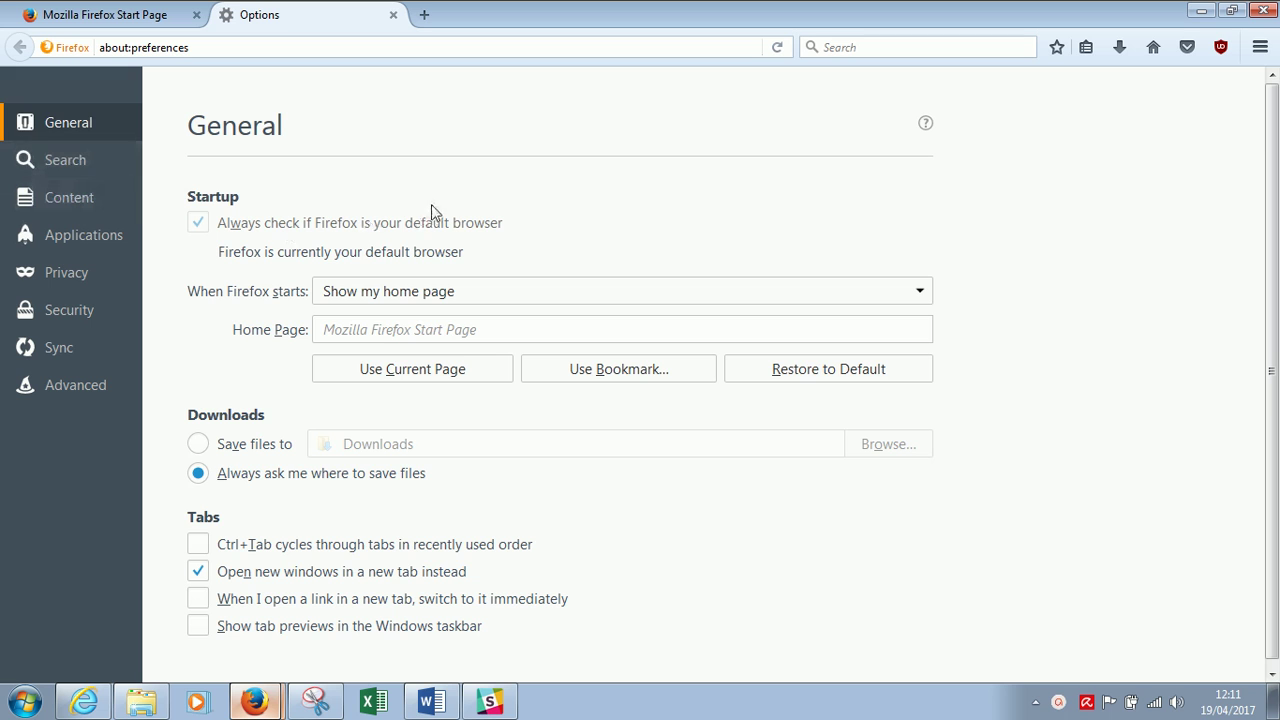
pyautogui.scroll(-1, 490, 235)
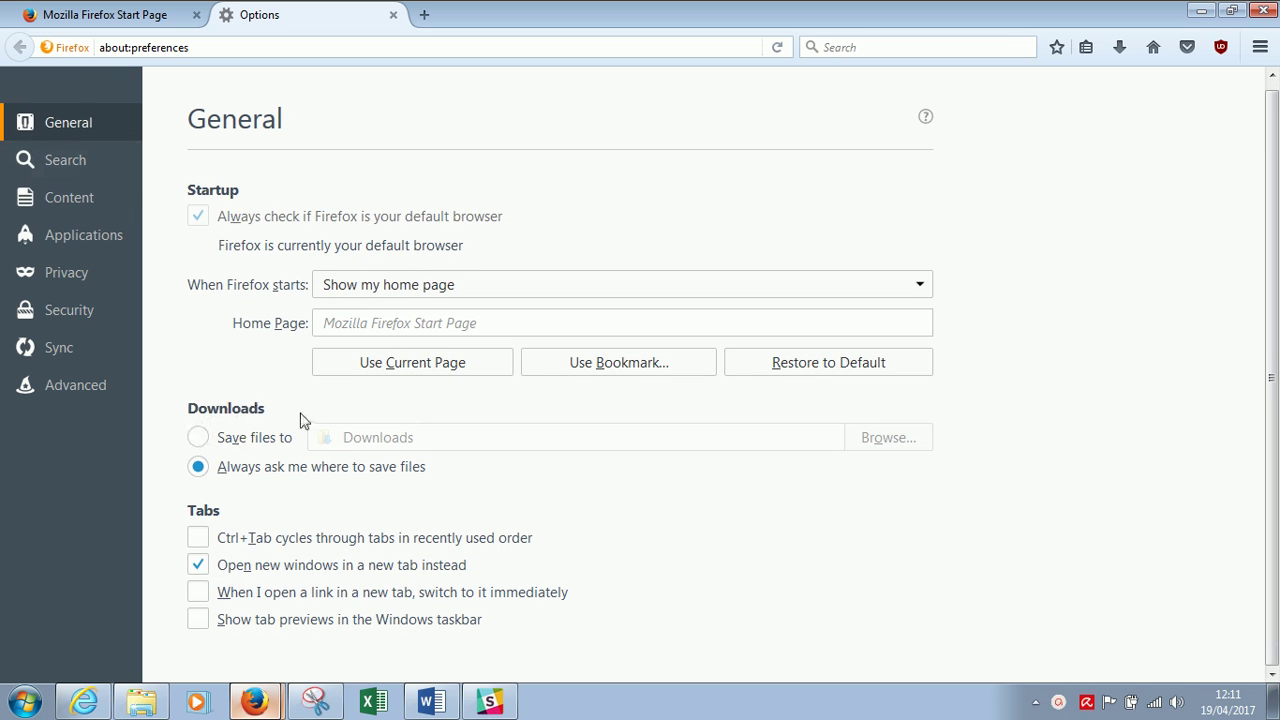
pyautogui.click(198, 440)
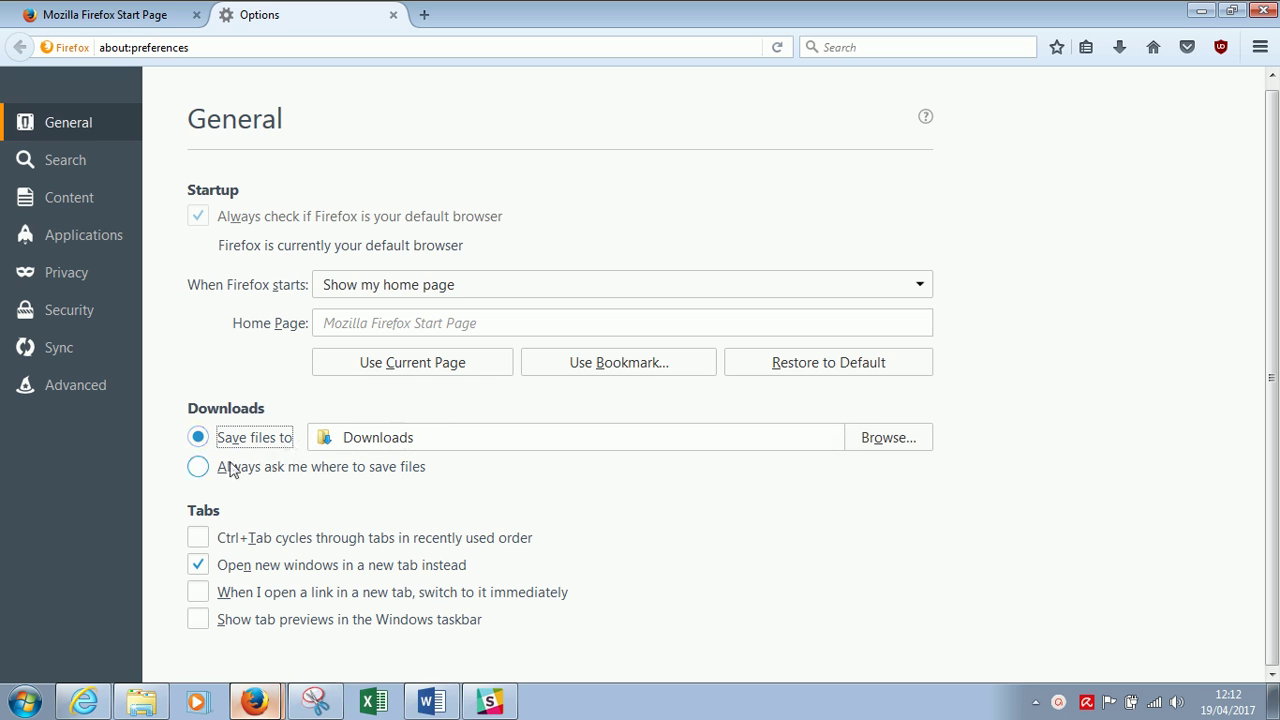
pyautogui.click(198, 470)
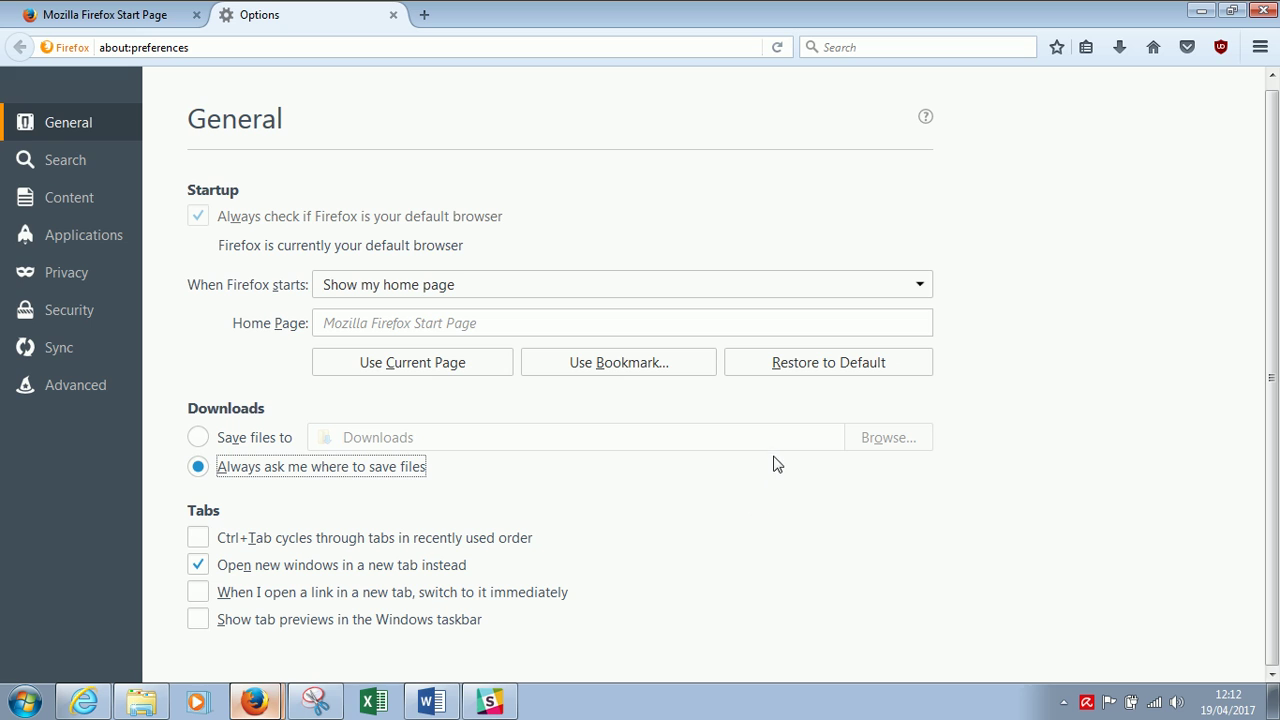
pyautogui.click(199, 440)
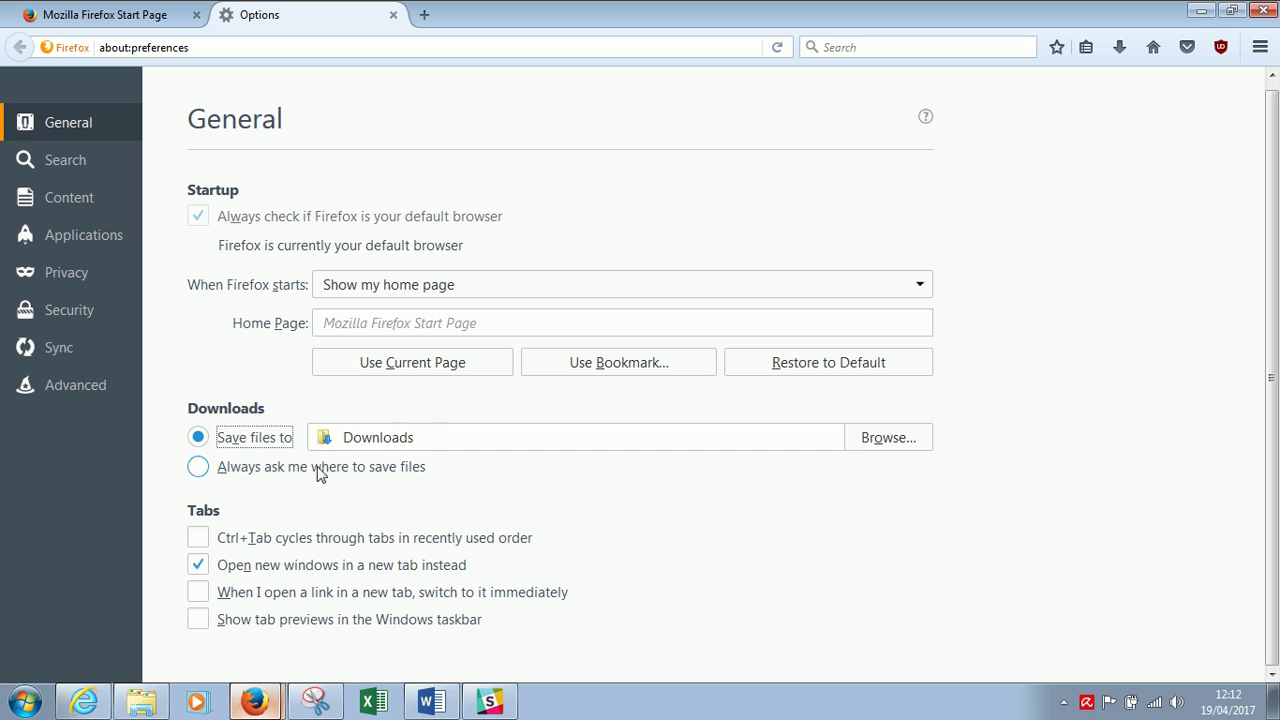
pyautogui.click(879, 438)
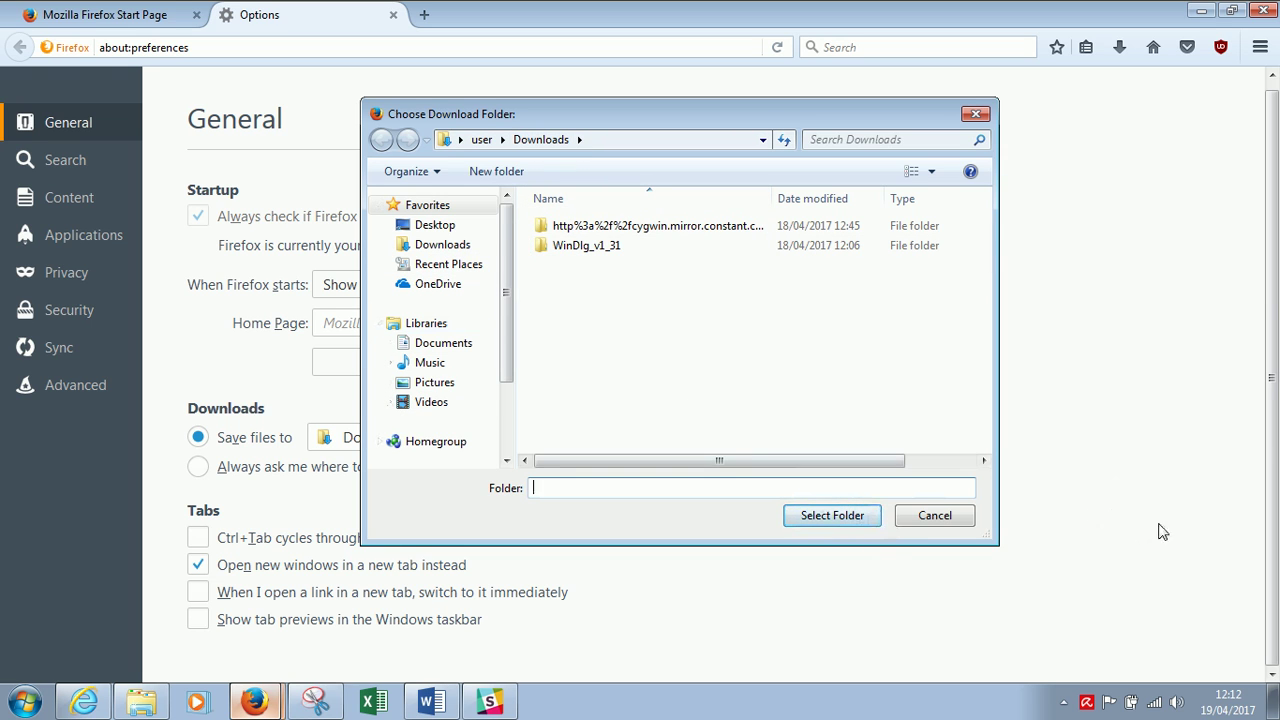
pyautogui.click(955, 516)
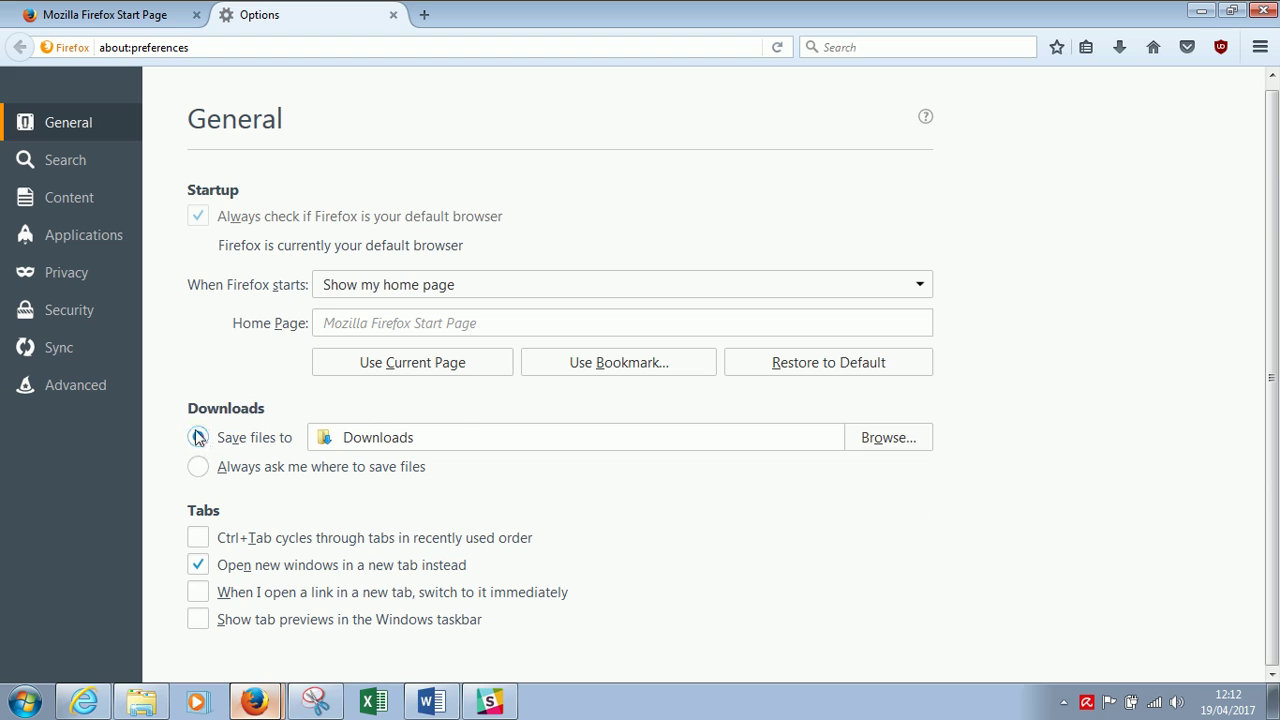
pyautogui.click(197, 467)
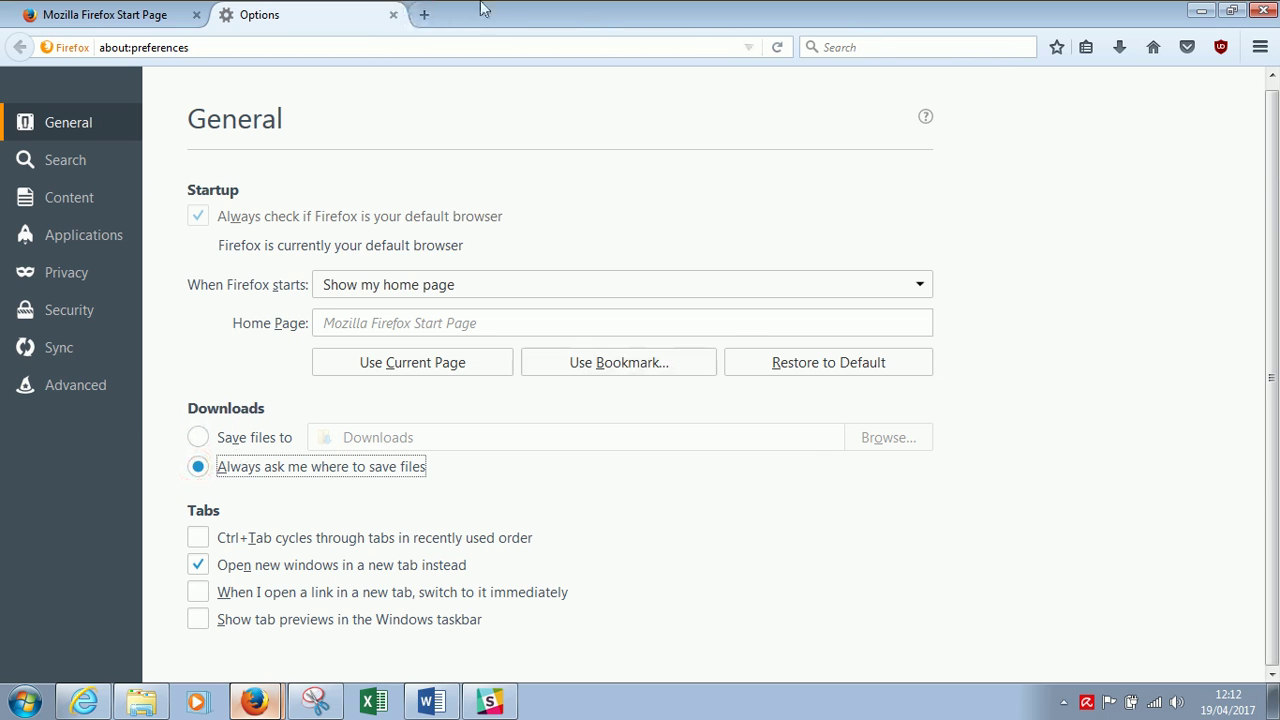
pyautogui.click(394, 16)
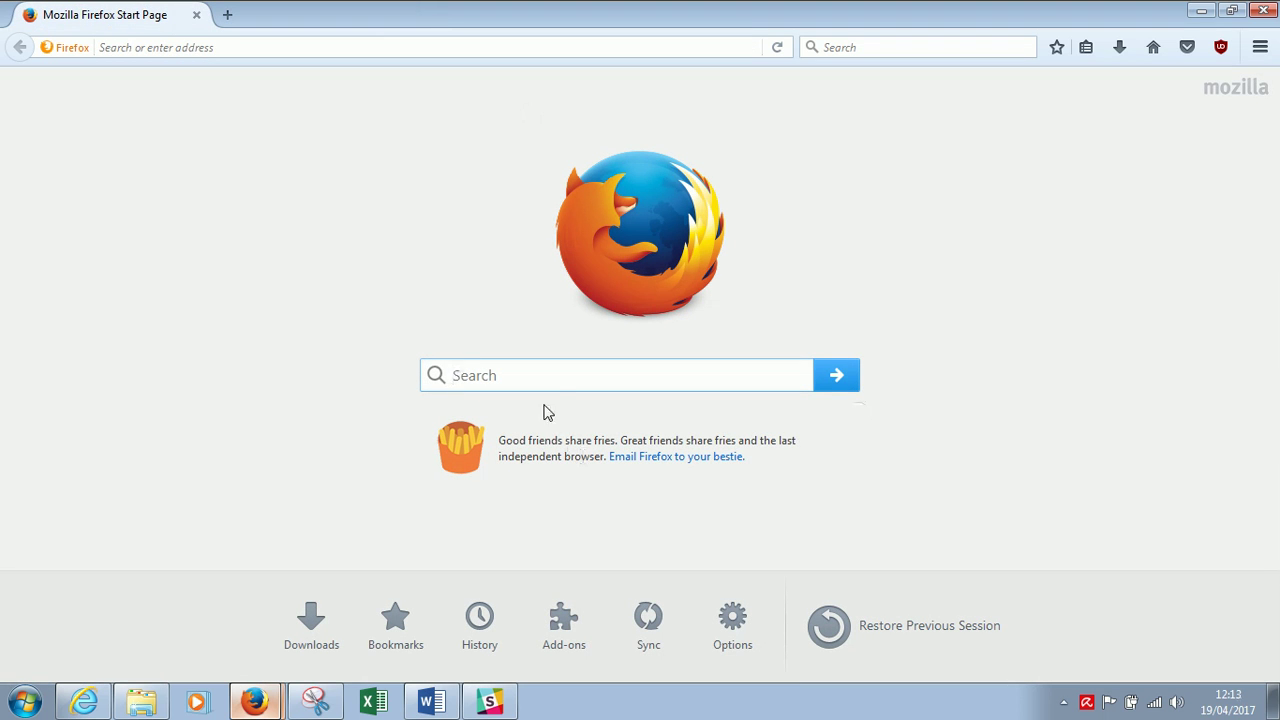
# Step: Search Google for 'QGIS download' and open the official Download QGIS page
pyautogui.click(249, 46)
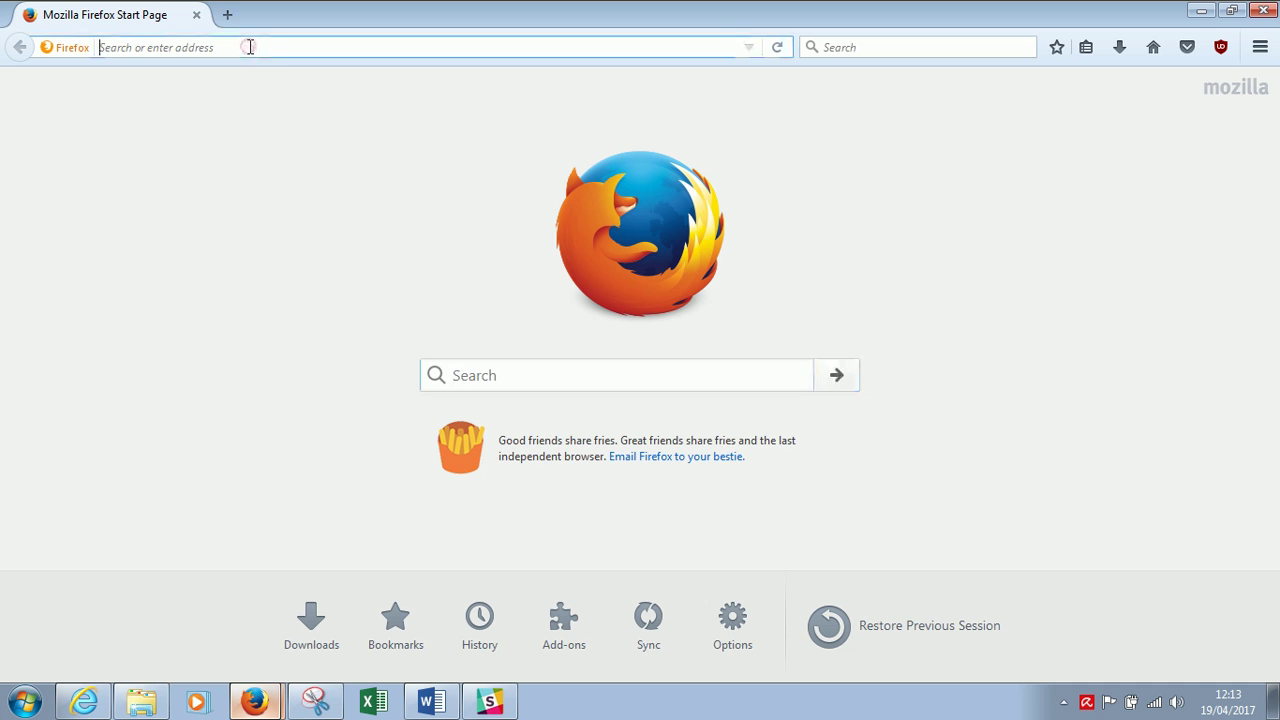
pyautogui.write('QGIS ')
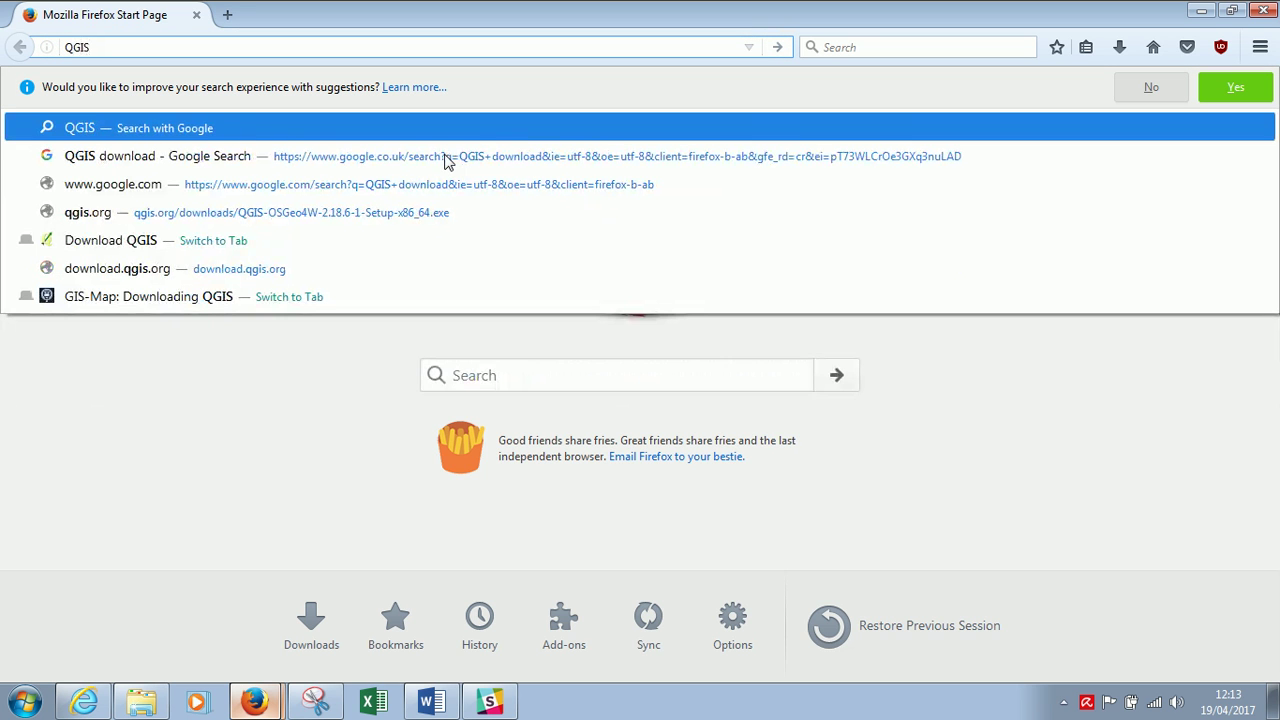
pyautogui.write('download')
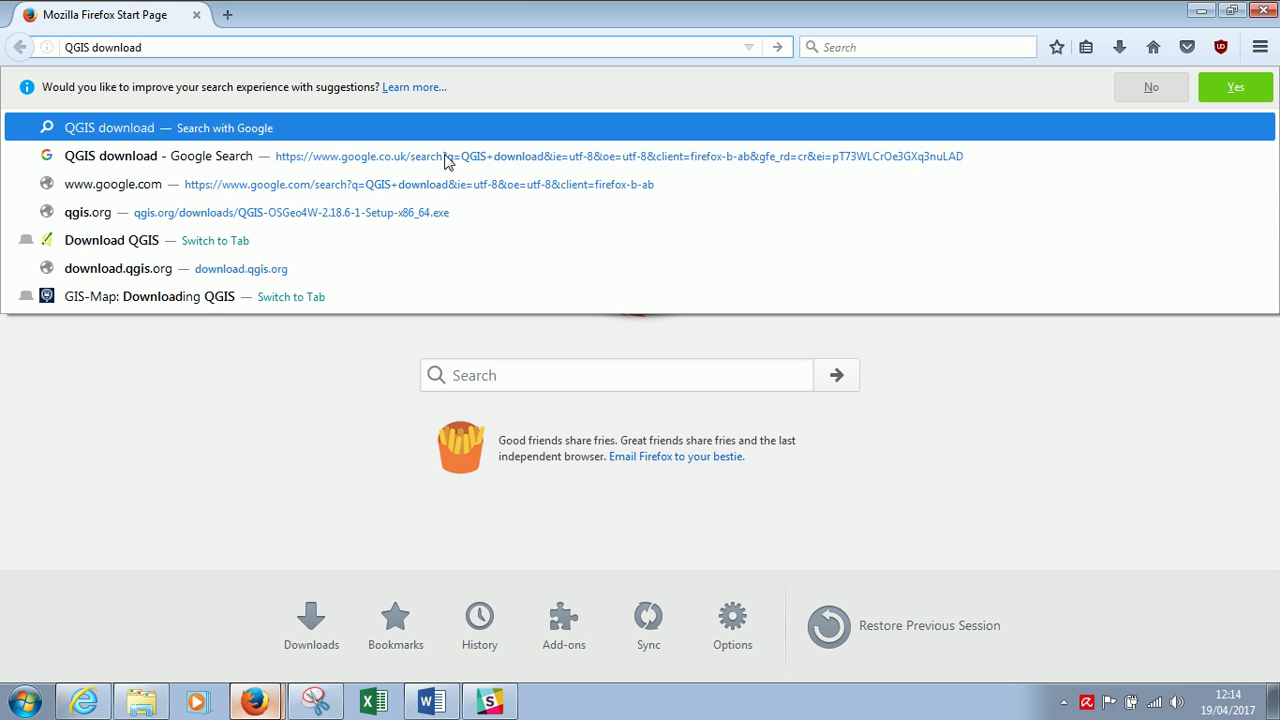
pyautogui.press('Return')
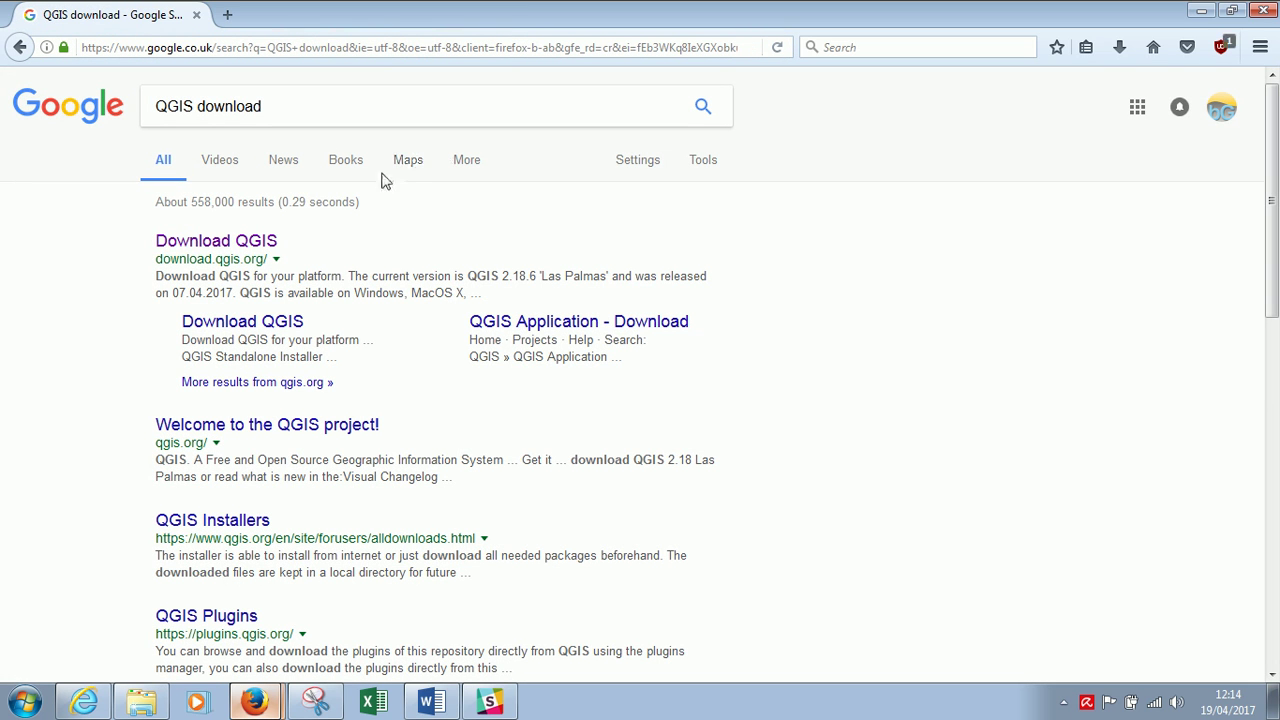
pyautogui.click(234, 252)
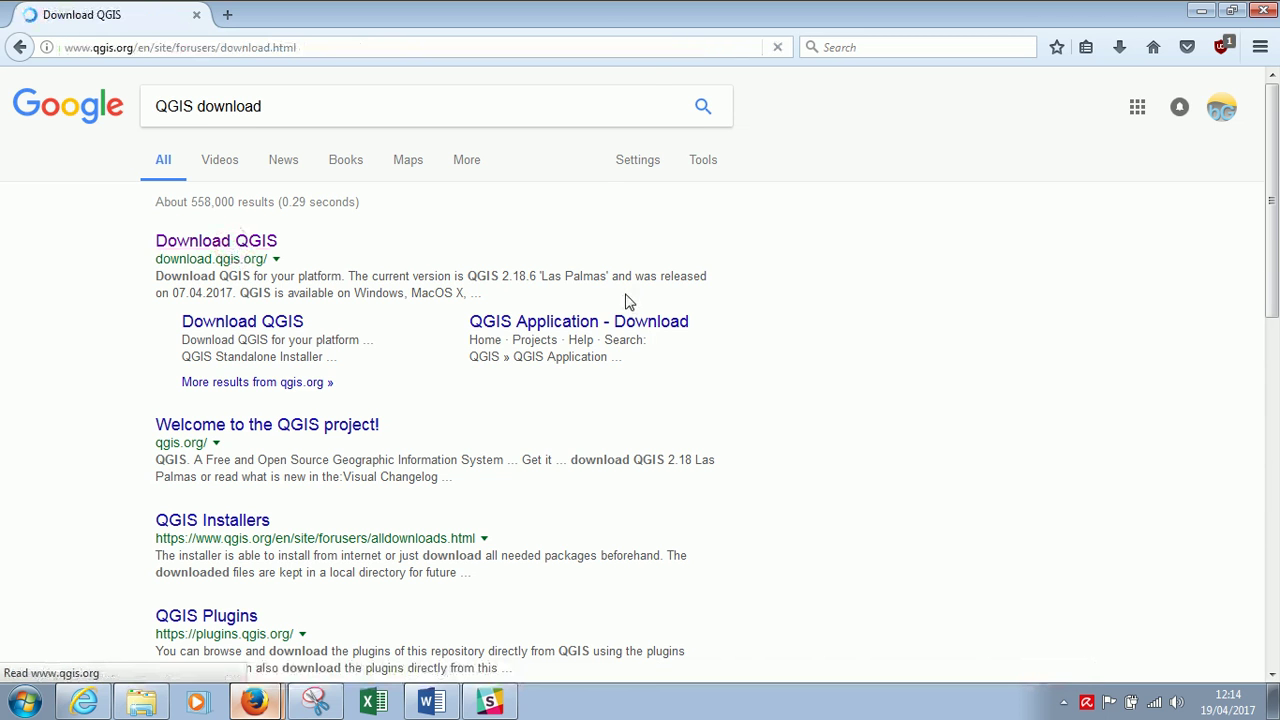
# Step: Scroll down the QGIS download page and expand the Download for Mac OS X section
pyautogui.scroll(-2, 640, 230)
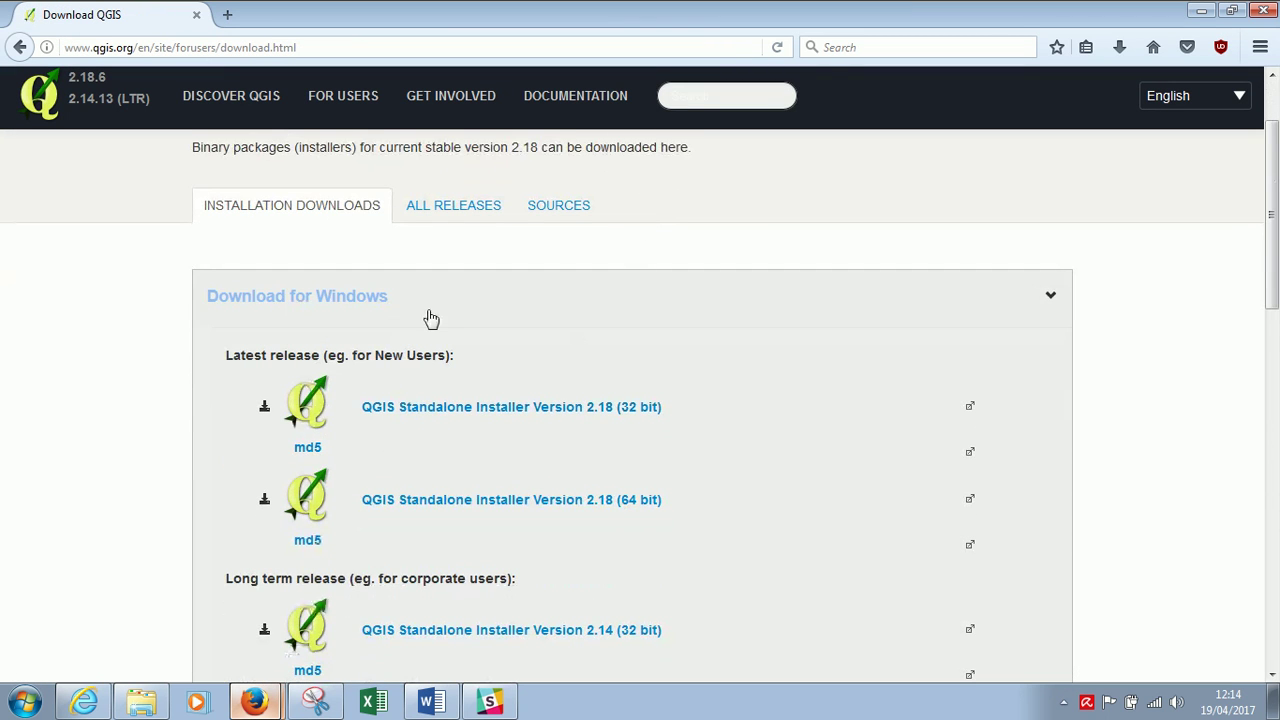
pyautogui.scroll(2, 484, 296)
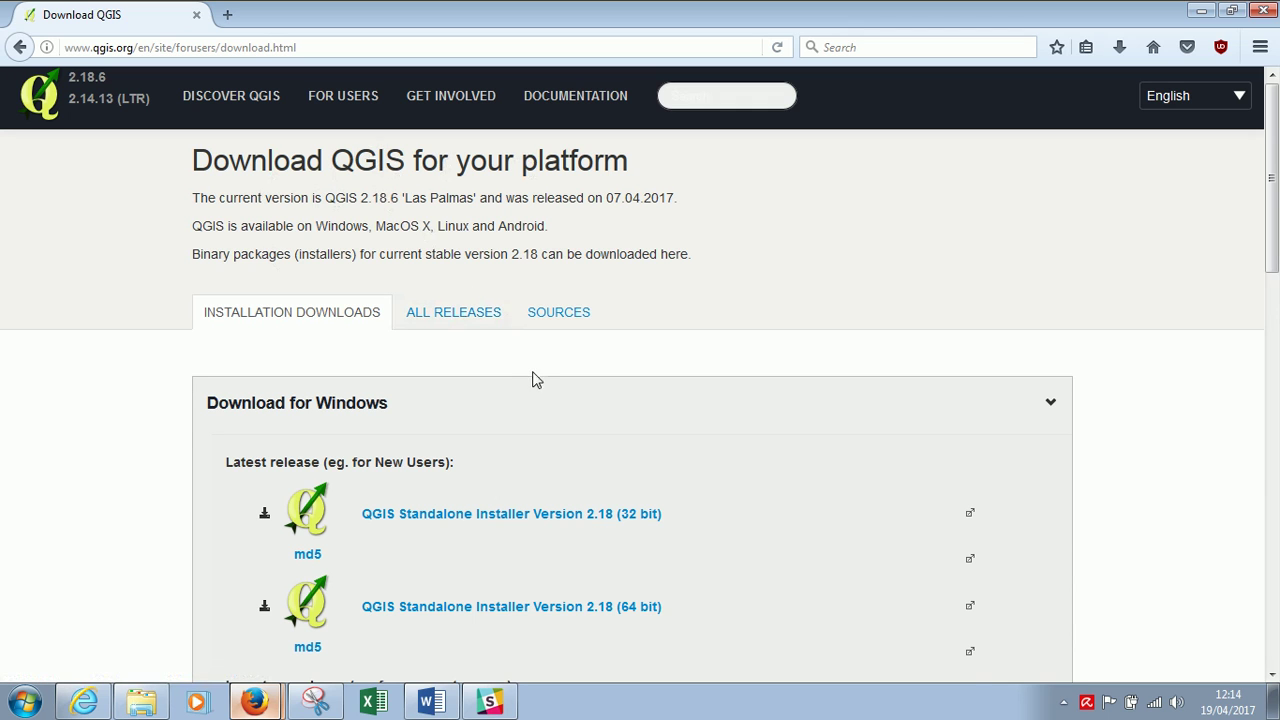
pyautogui.scroll(-2, 527, 400)
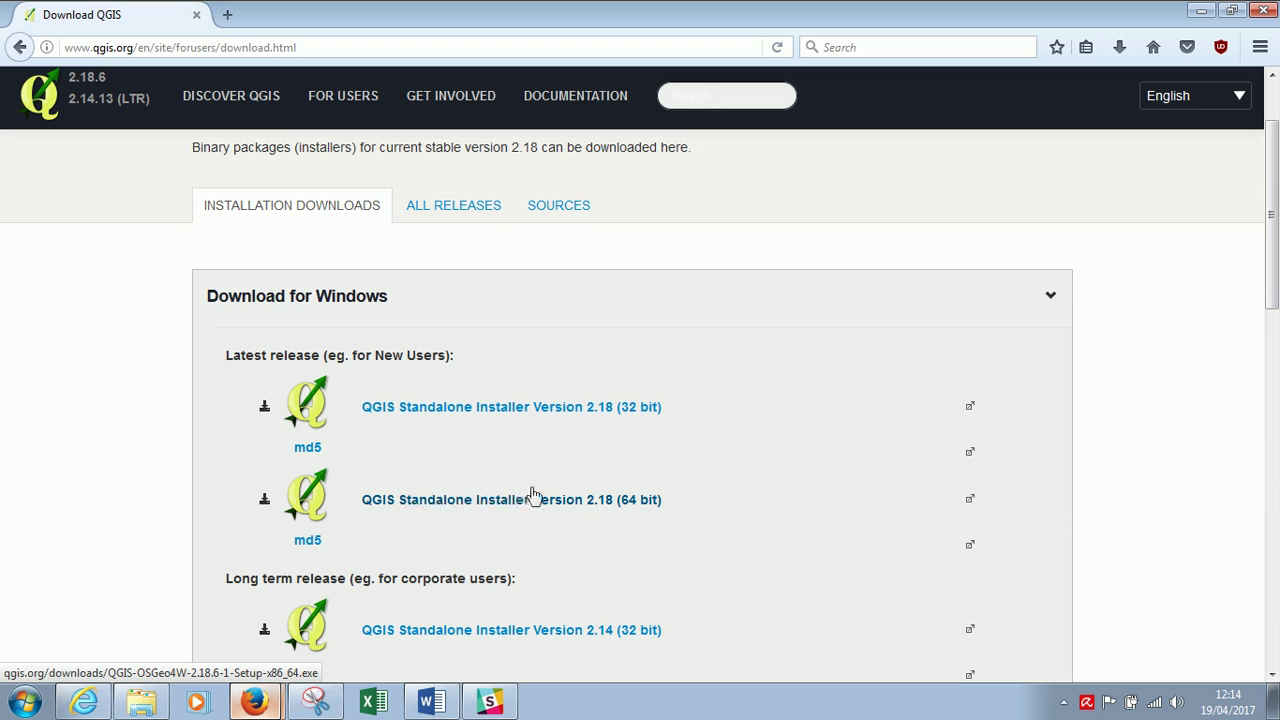
pyautogui.scroll(-5, 623, 440)
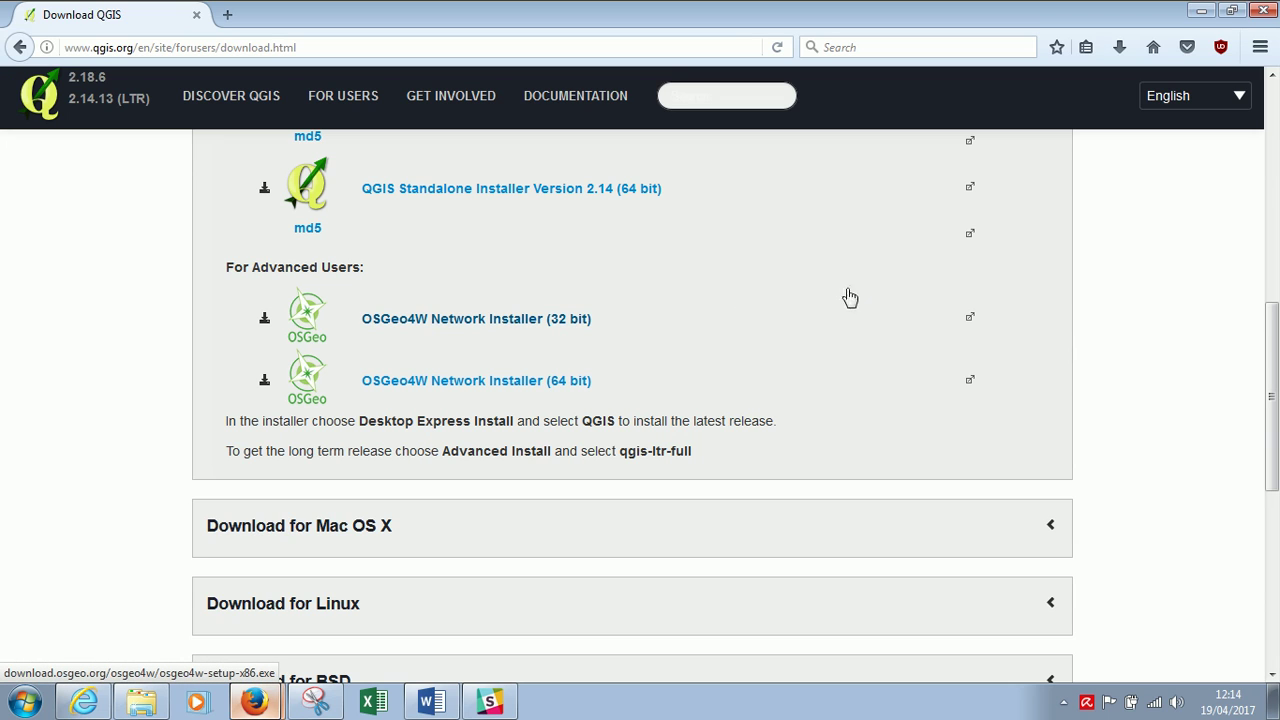
pyautogui.scroll(-3, 745, 355)
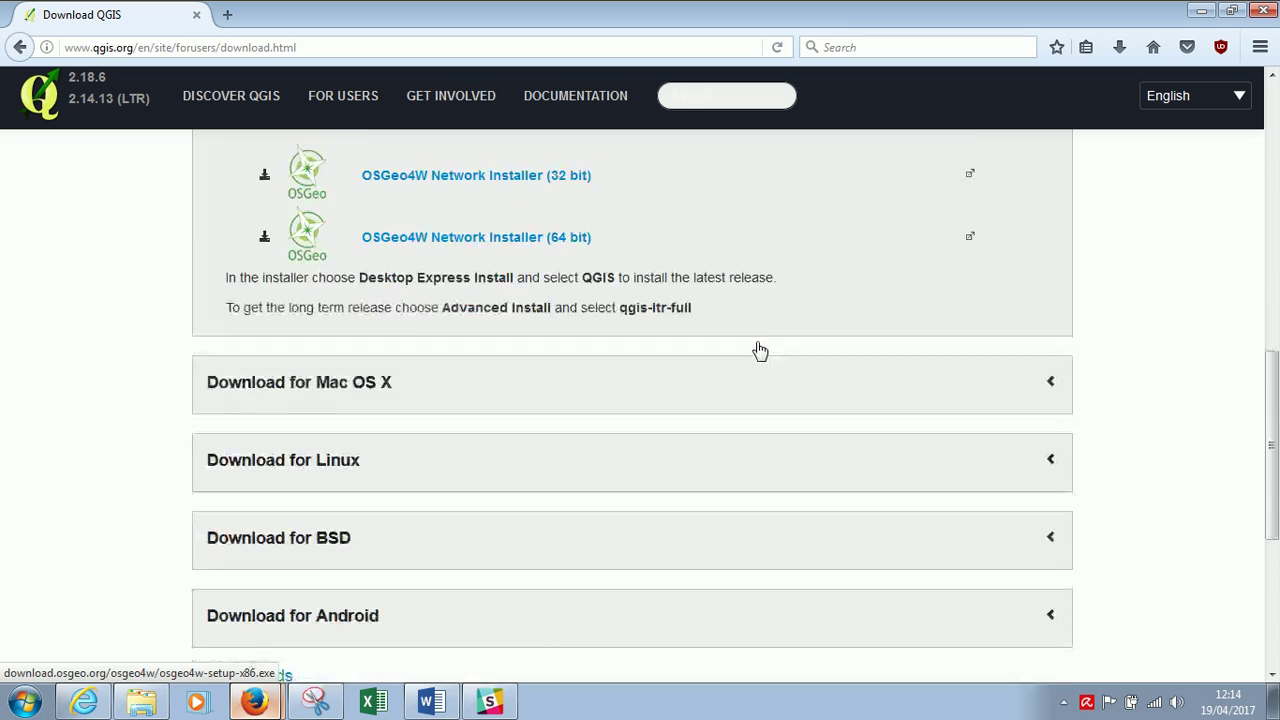
pyautogui.scroll(10, 725, 340)
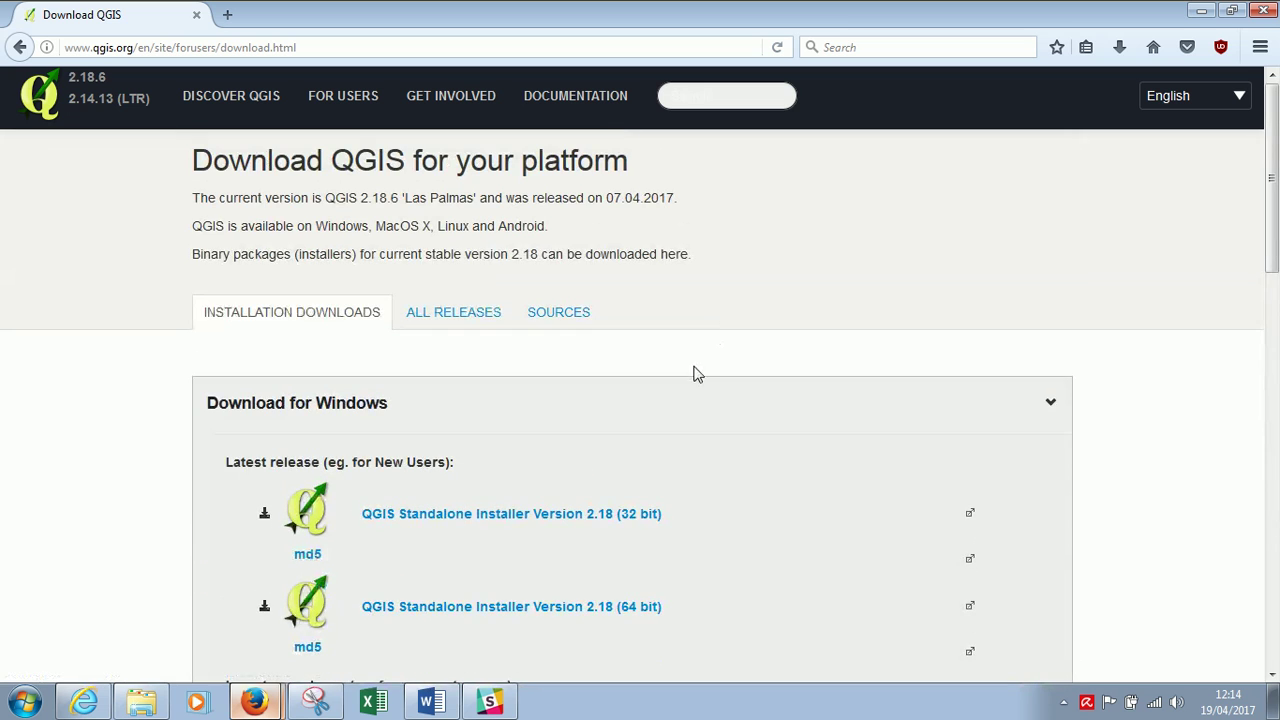
pyautogui.scroll(-3, 692, 370)
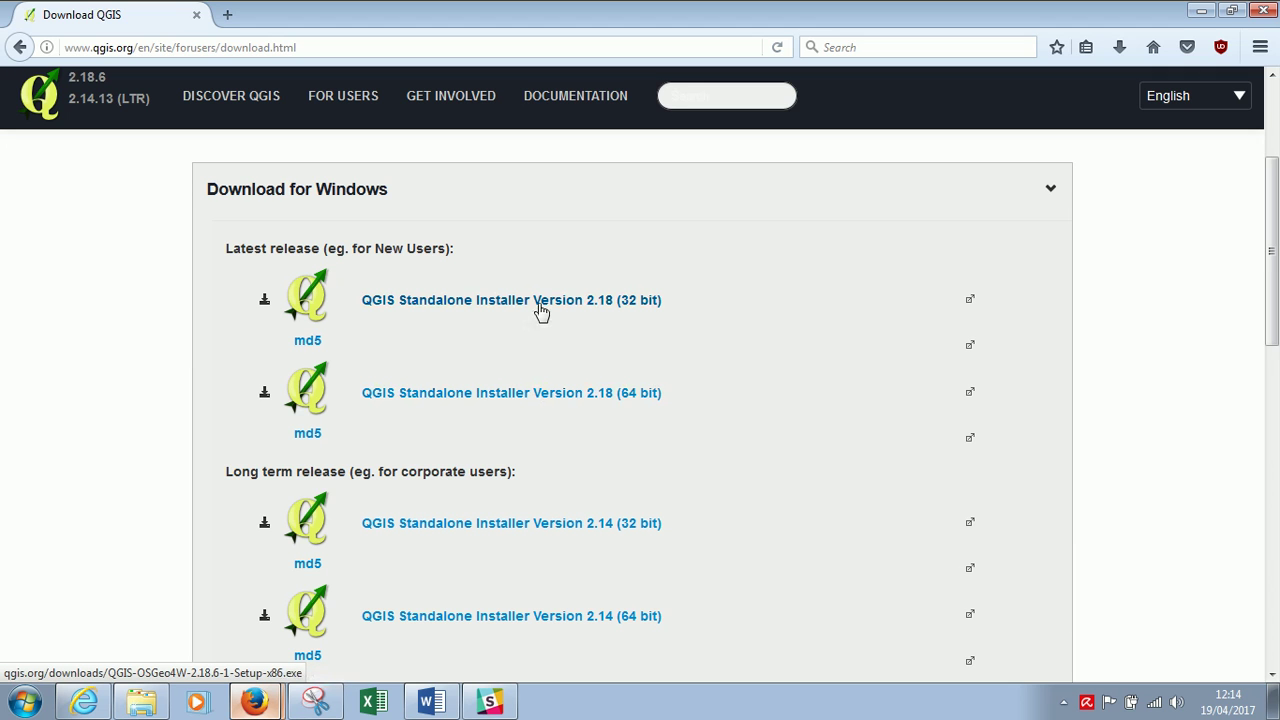
pyautogui.scroll(-6, 695, 350)
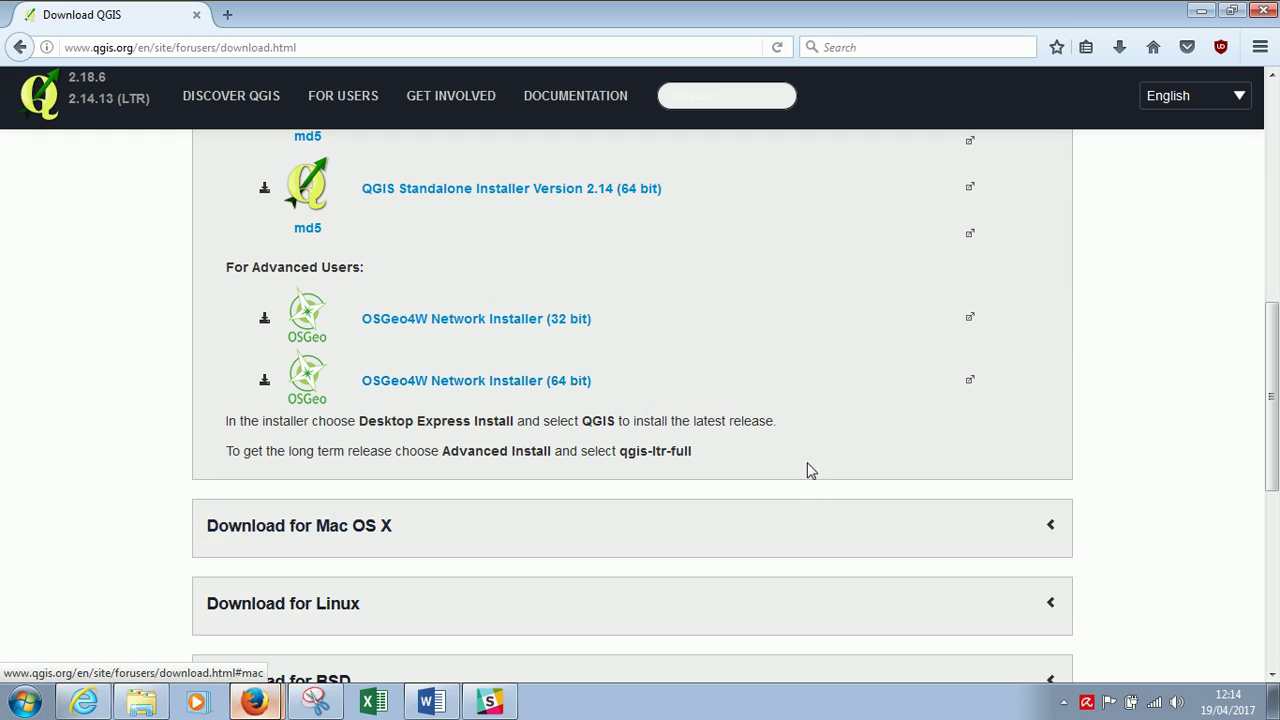
pyautogui.click(1049, 525)
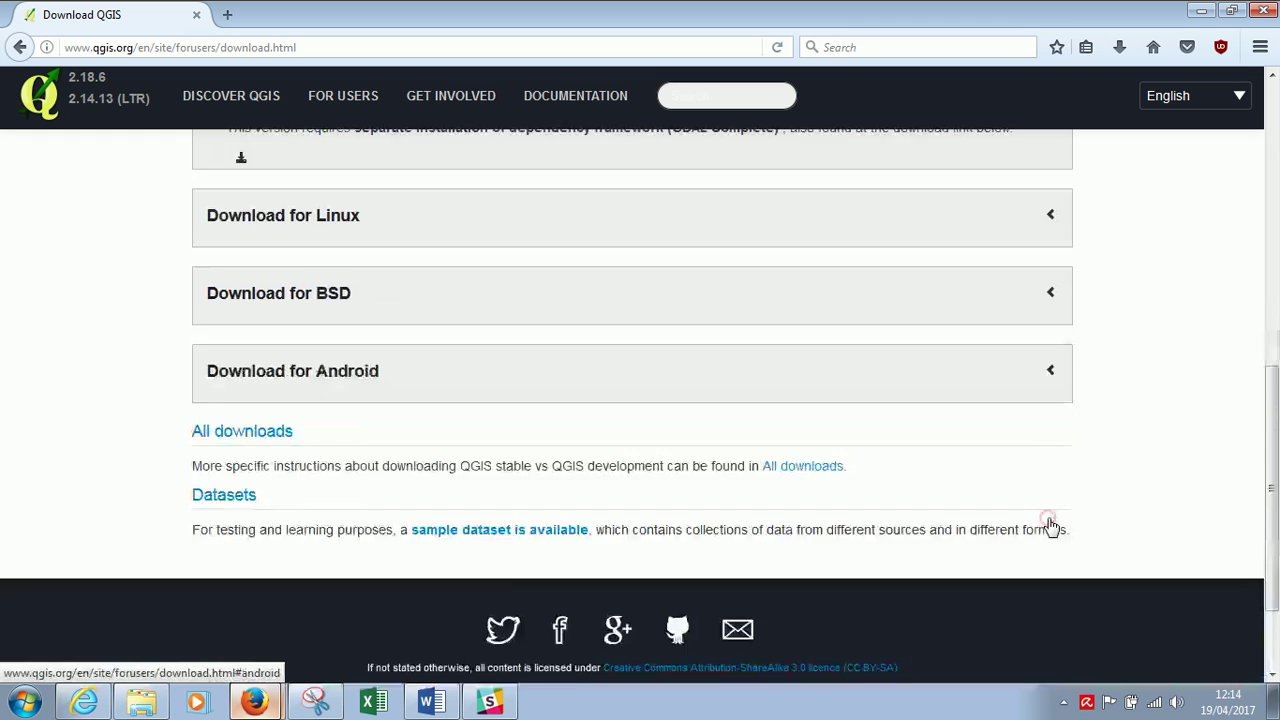
# Step: Expand the Download for Windows section to list the 2.18 and 2.14 standalone installers
pyautogui.scroll(6, 760, 222)
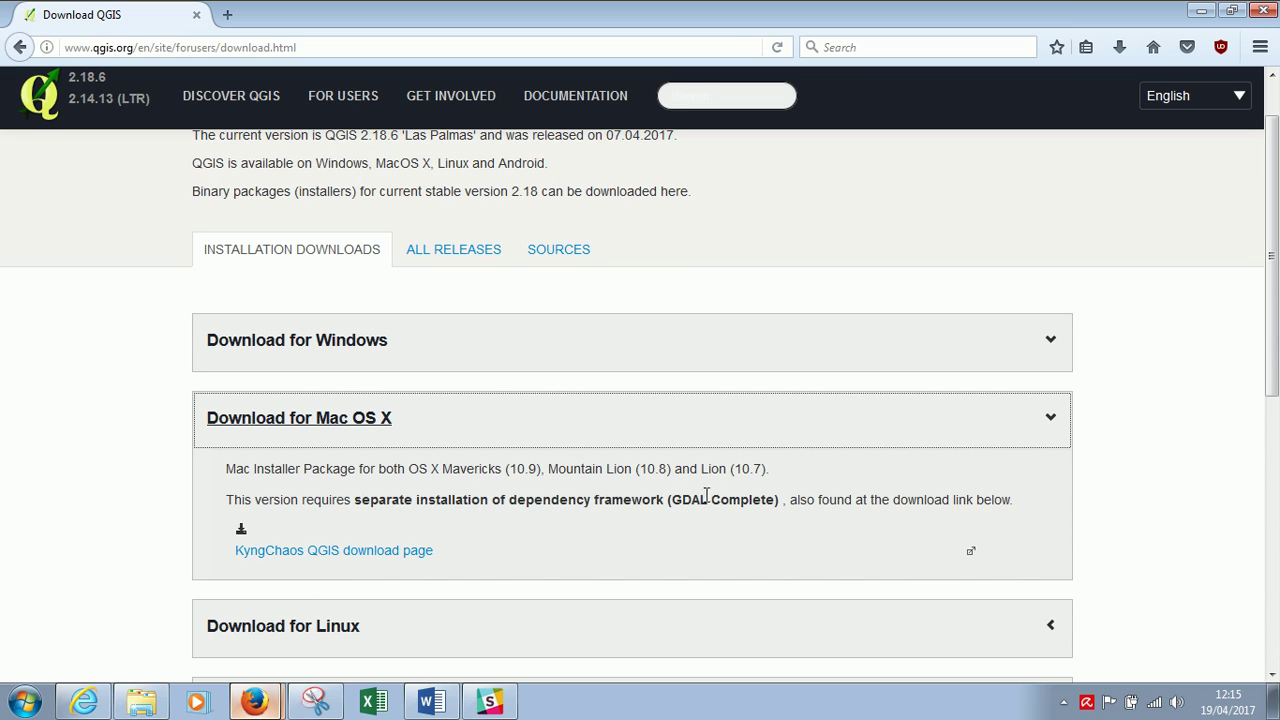
pyautogui.scroll(-3, 831, 495)
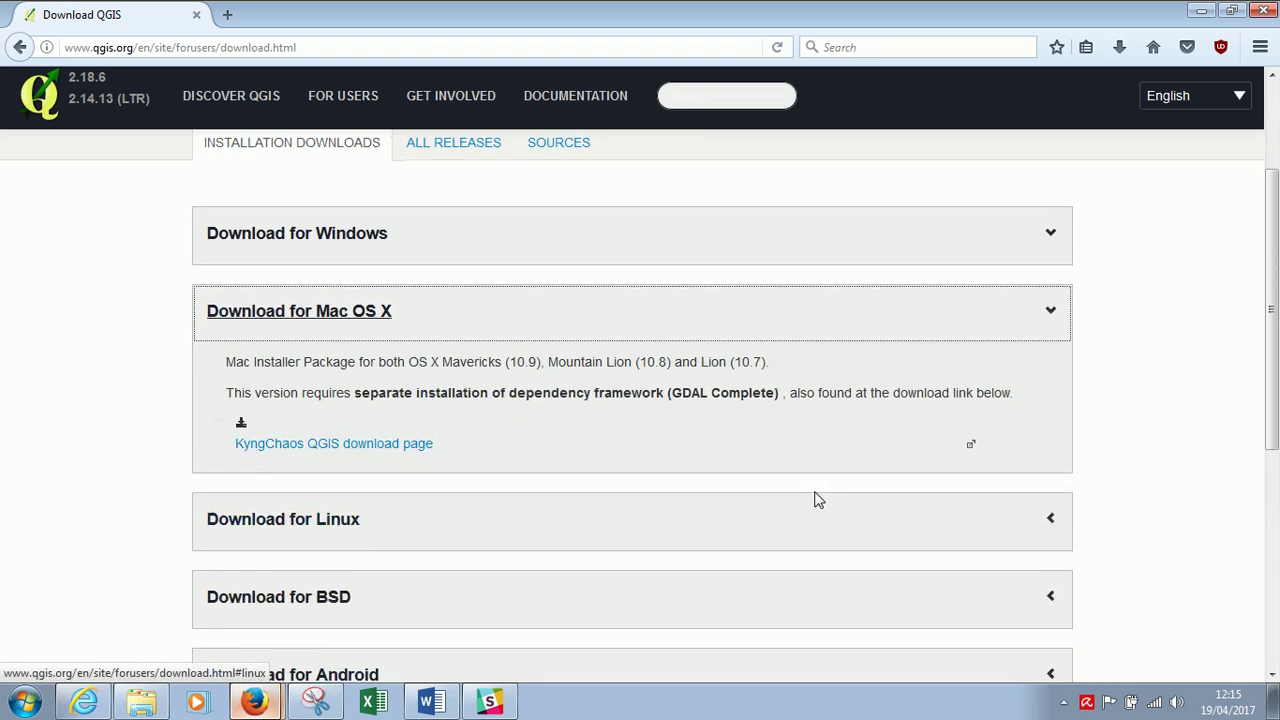
pyautogui.scroll(1, 814, 500)
pyautogui.scroll(-3, 795, 500)
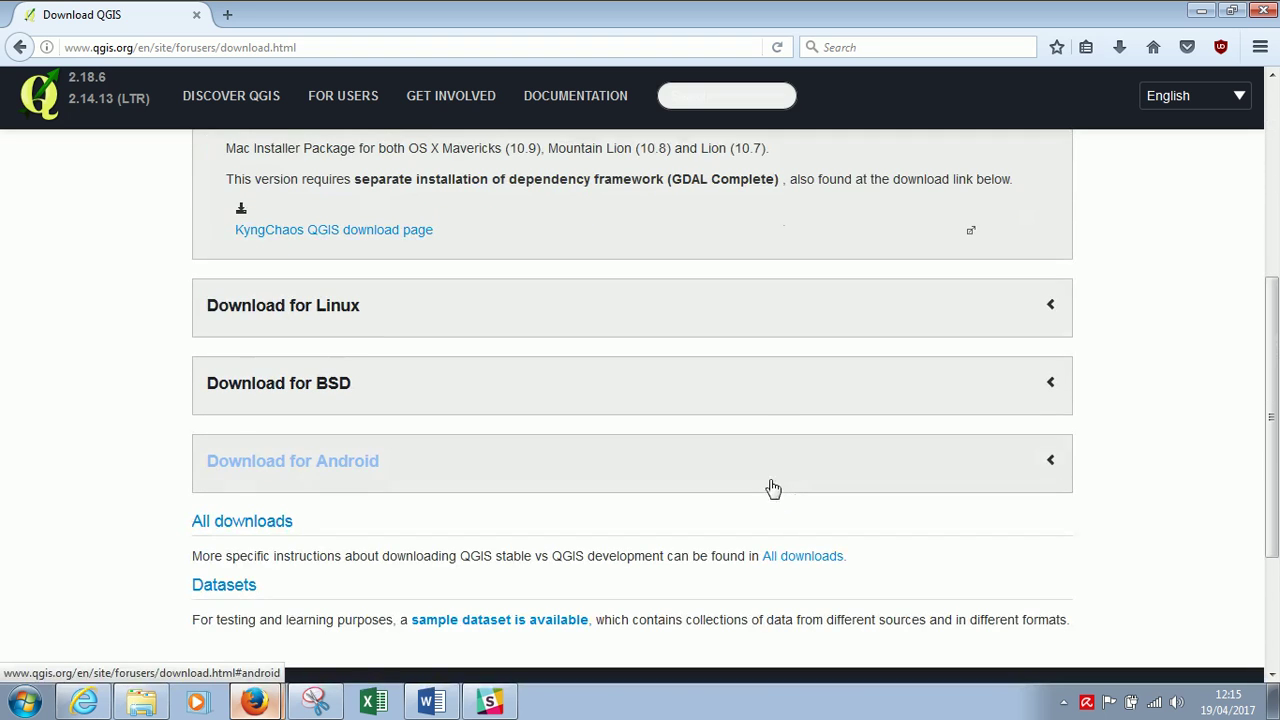
pyautogui.scroll(6, 734, 460)
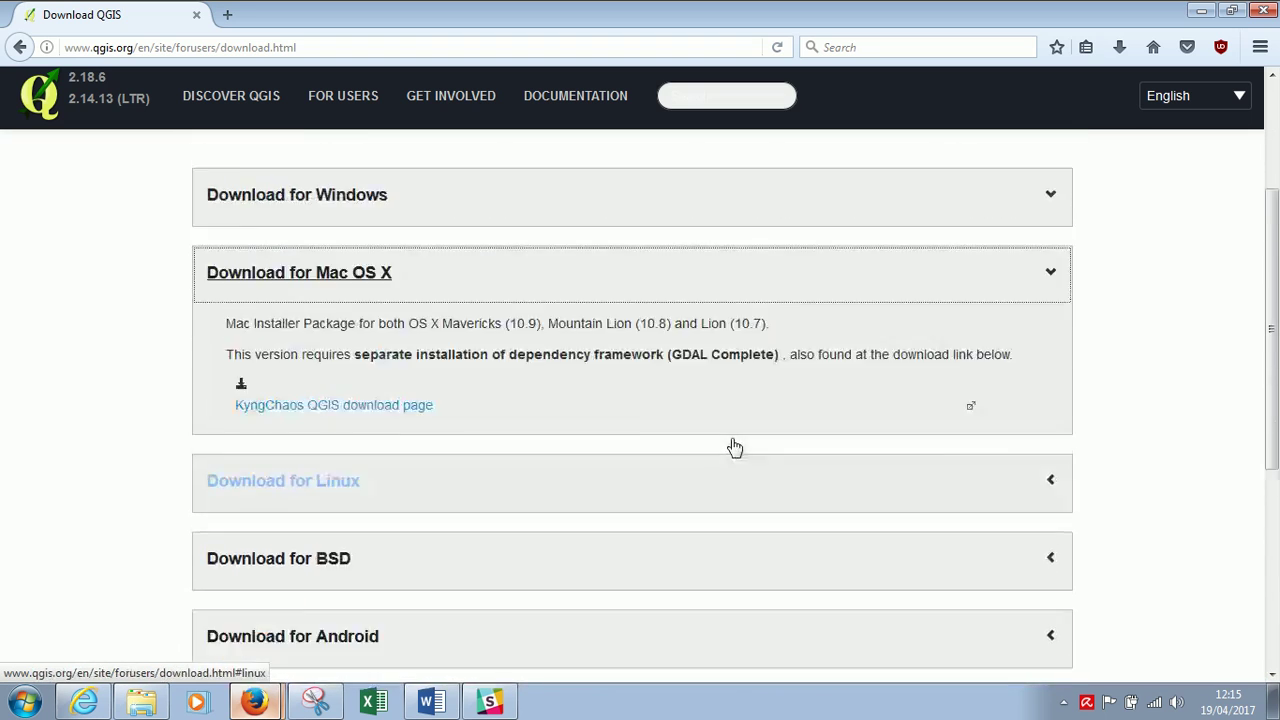
pyautogui.scroll(-2, 725, 435)
pyautogui.scroll(2, 716, 428)
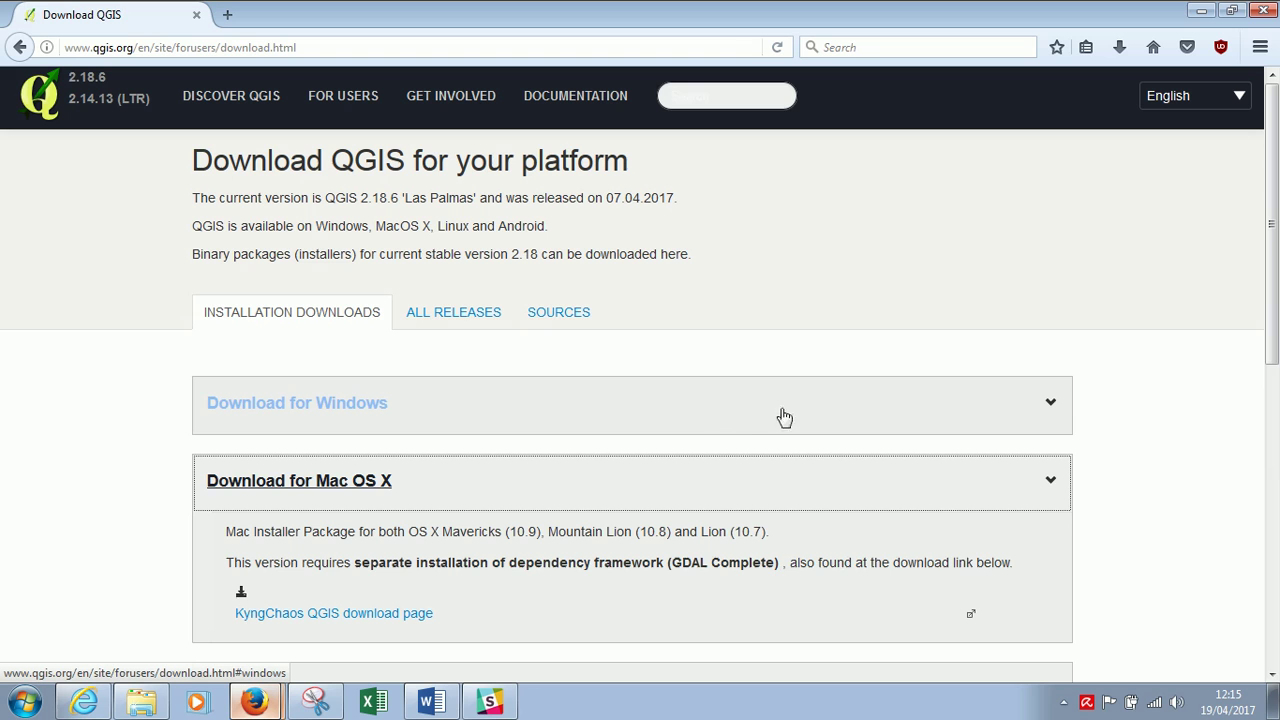
pyautogui.click(912, 404)
pyautogui.scroll(-3, 724, 330)
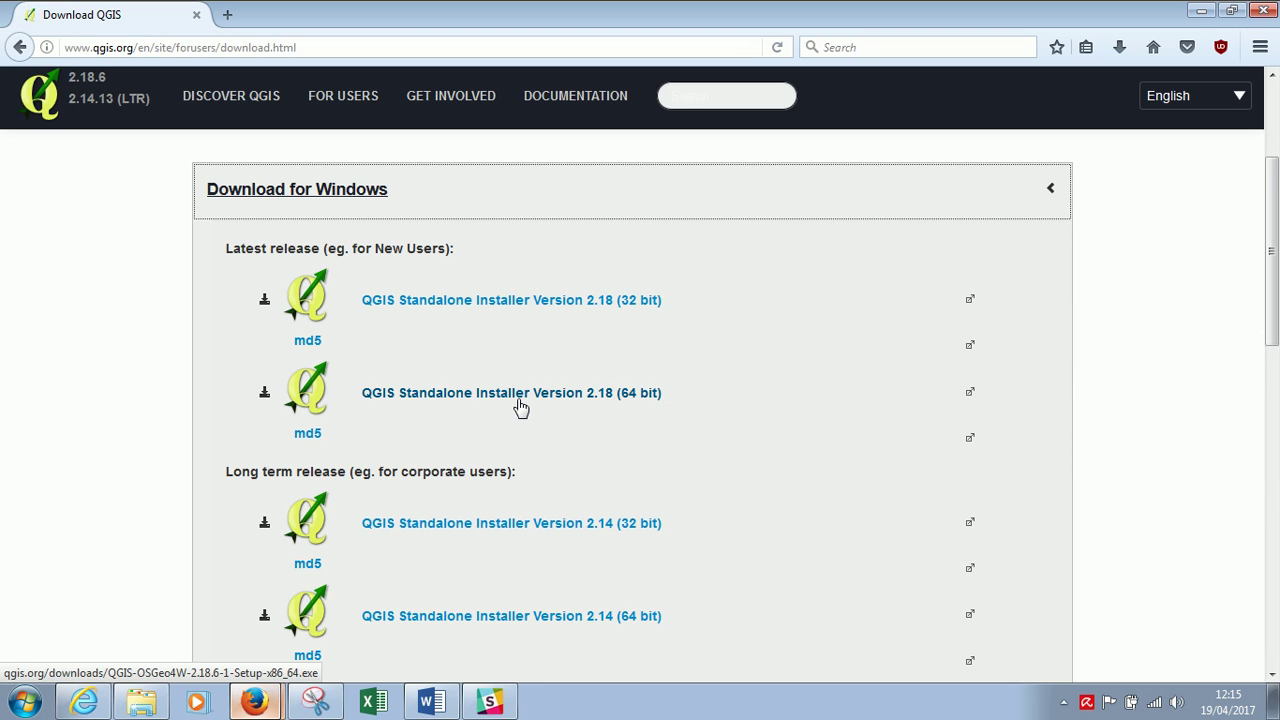
pyautogui.scroll(3, 600, 400)
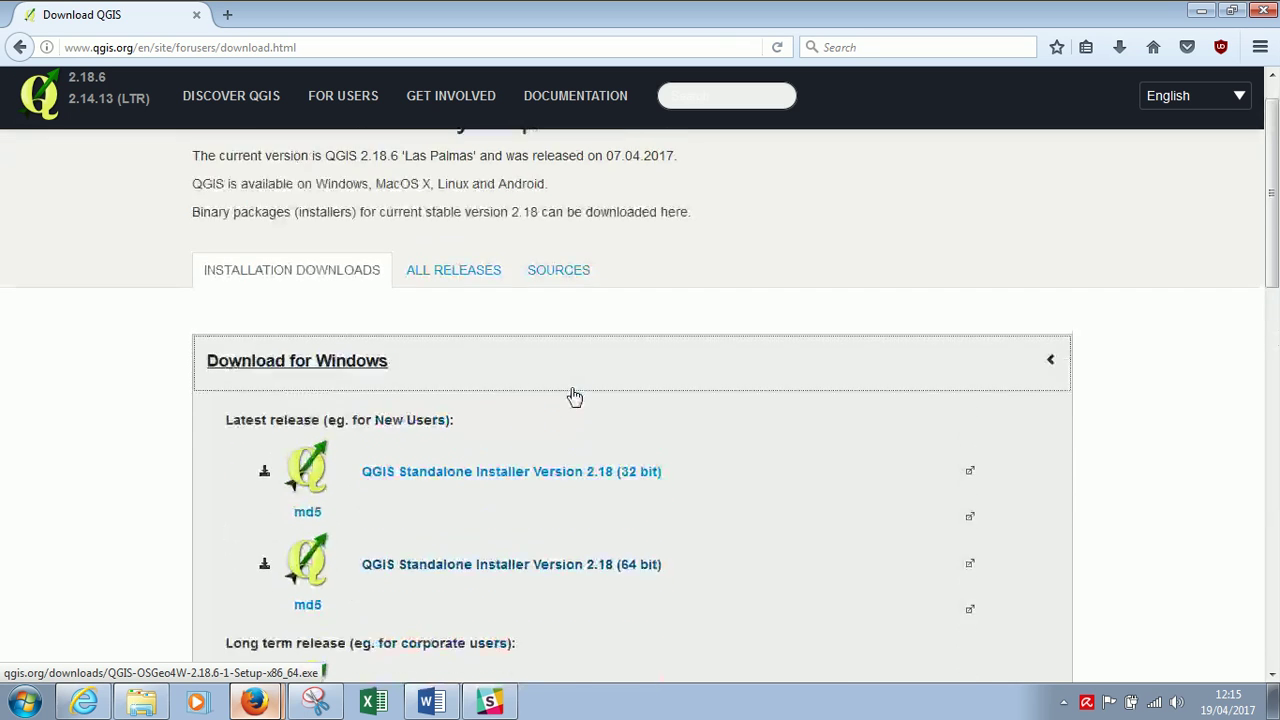
pyautogui.click(528, 408)
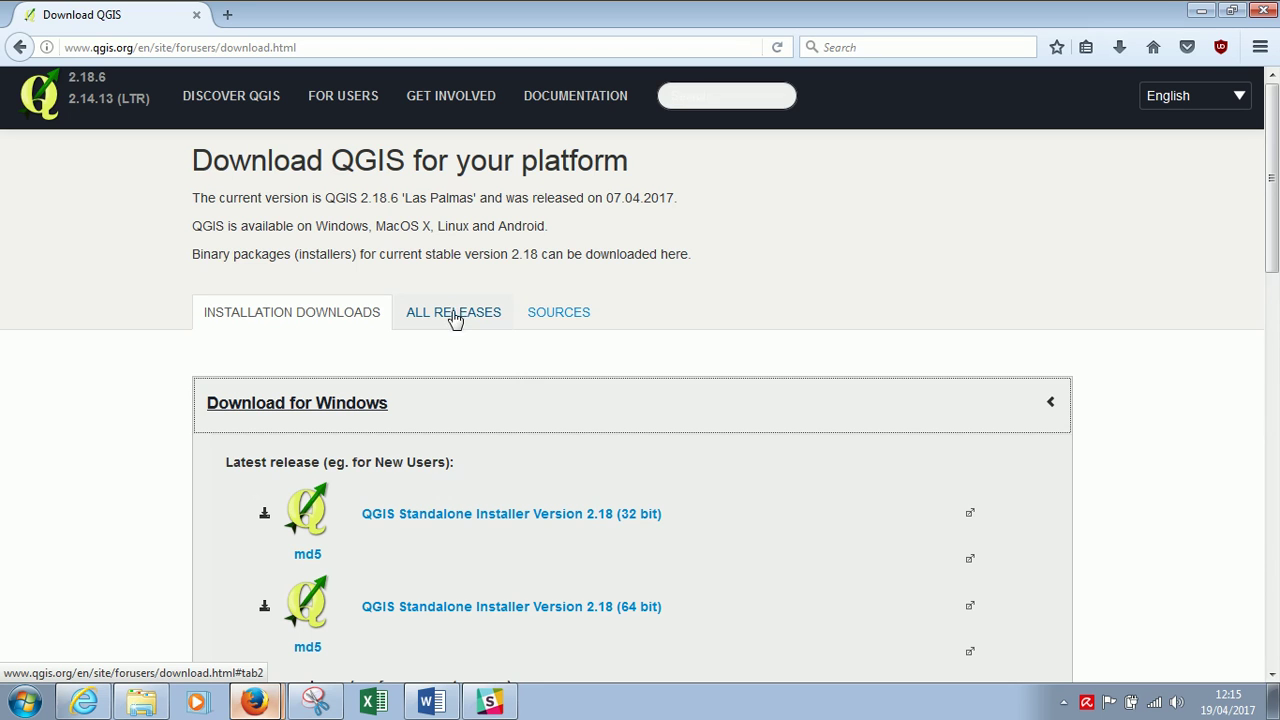
# Step: Look at the All Releases list, then return to Installation Downloads
pyautogui.click(454, 316)
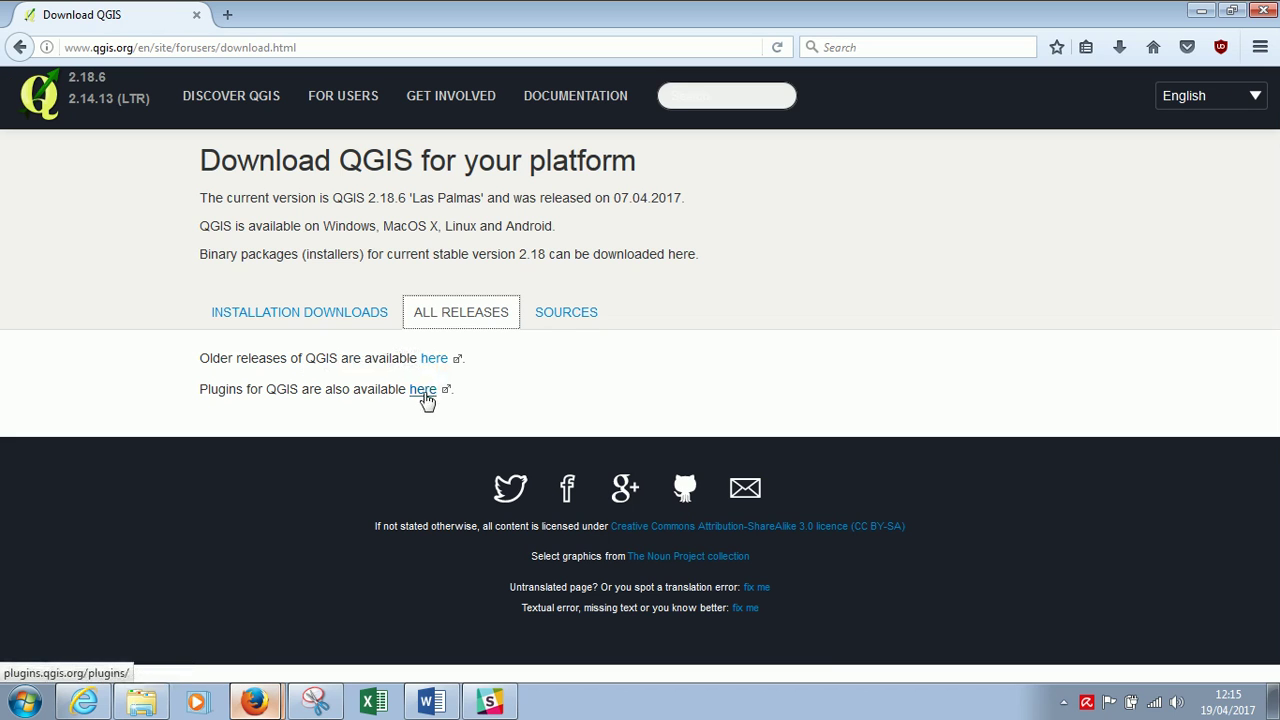
pyautogui.click(306, 323)
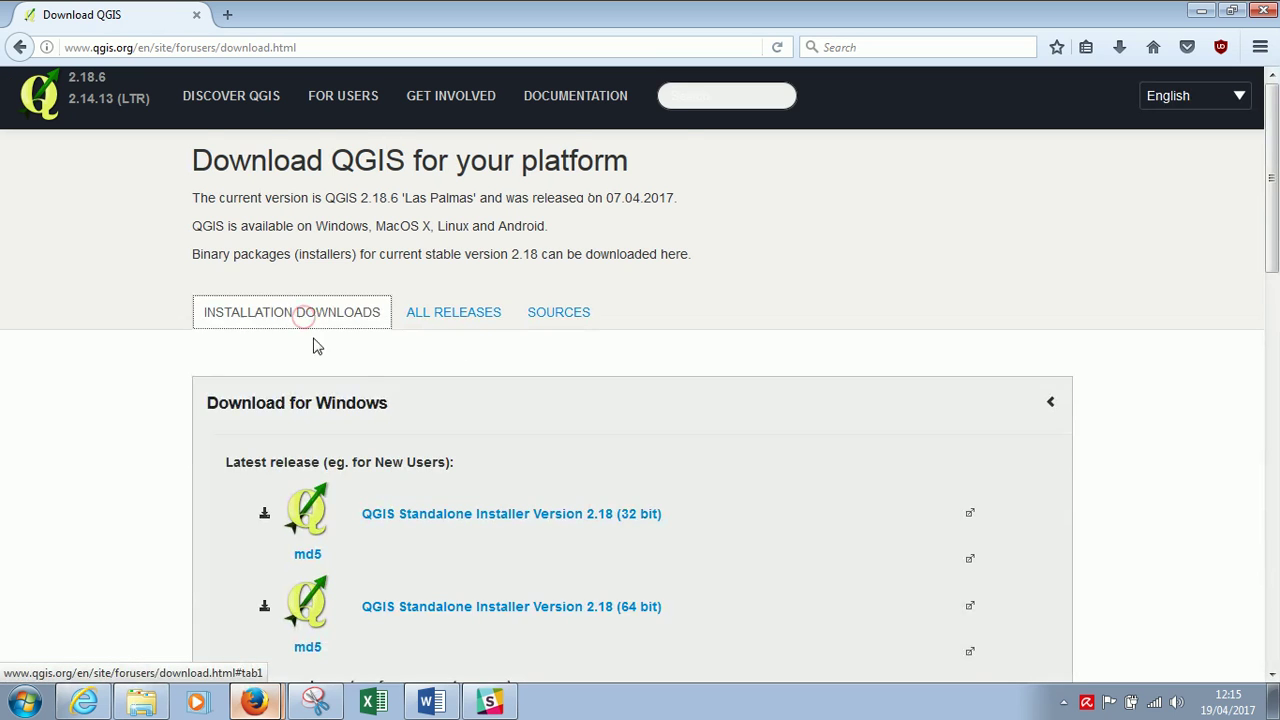
pyautogui.scroll(-2, 711, 457)
# Step: Save the 361 MB QGIS-OSGeo4W-2.18.6-1-Setup-x86_64.exe and check it in recent downloads
pyautogui.click(573, 400)
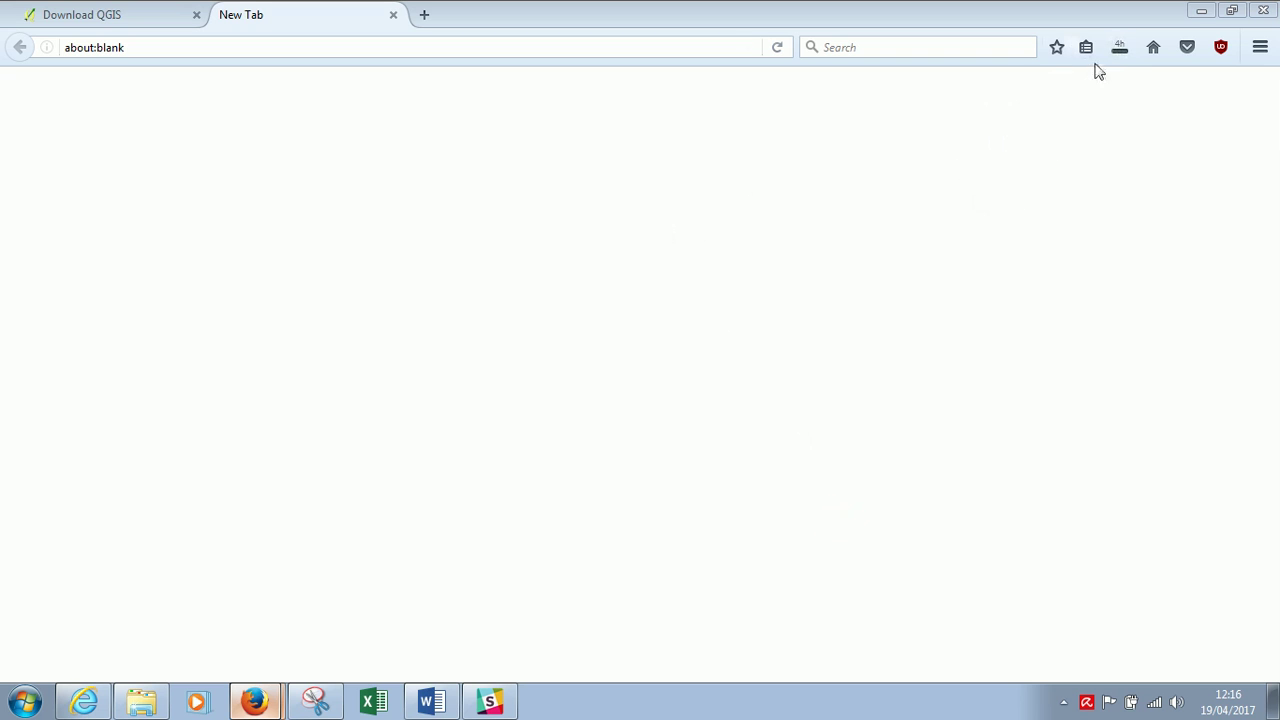
pyautogui.click(1119, 50)
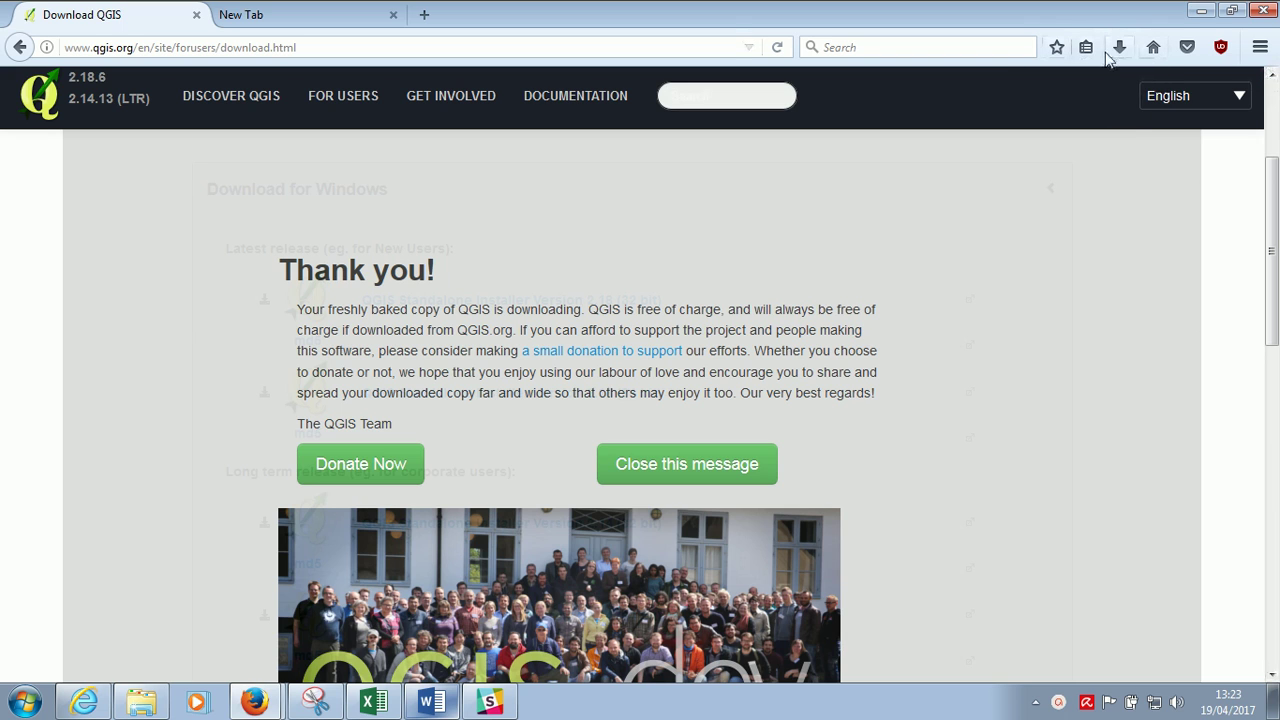
pyautogui.click(1120, 47)
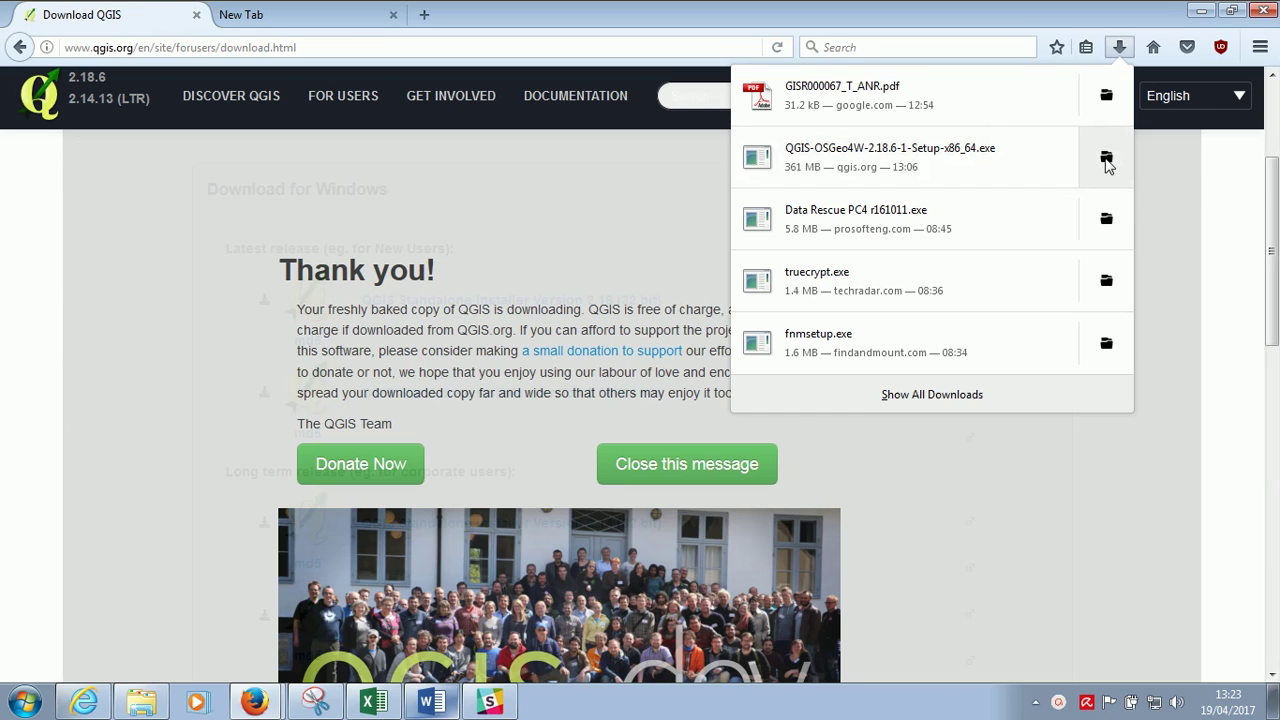
# Step: Show QGIS-OSGeo4W-2.18.6-1-Setup-x86_64 in Downloads and run it as administrator
pyautogui.click(1105, 158)
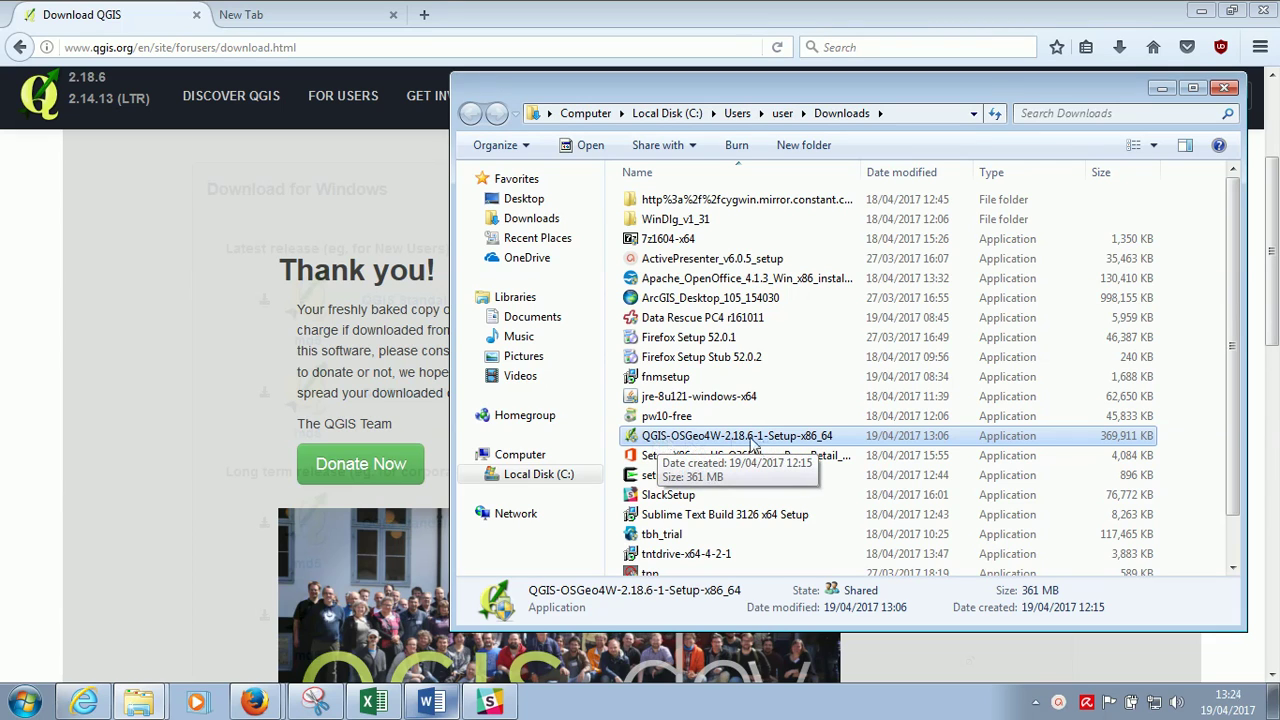
pyautogui.doubleClick(752, 441)
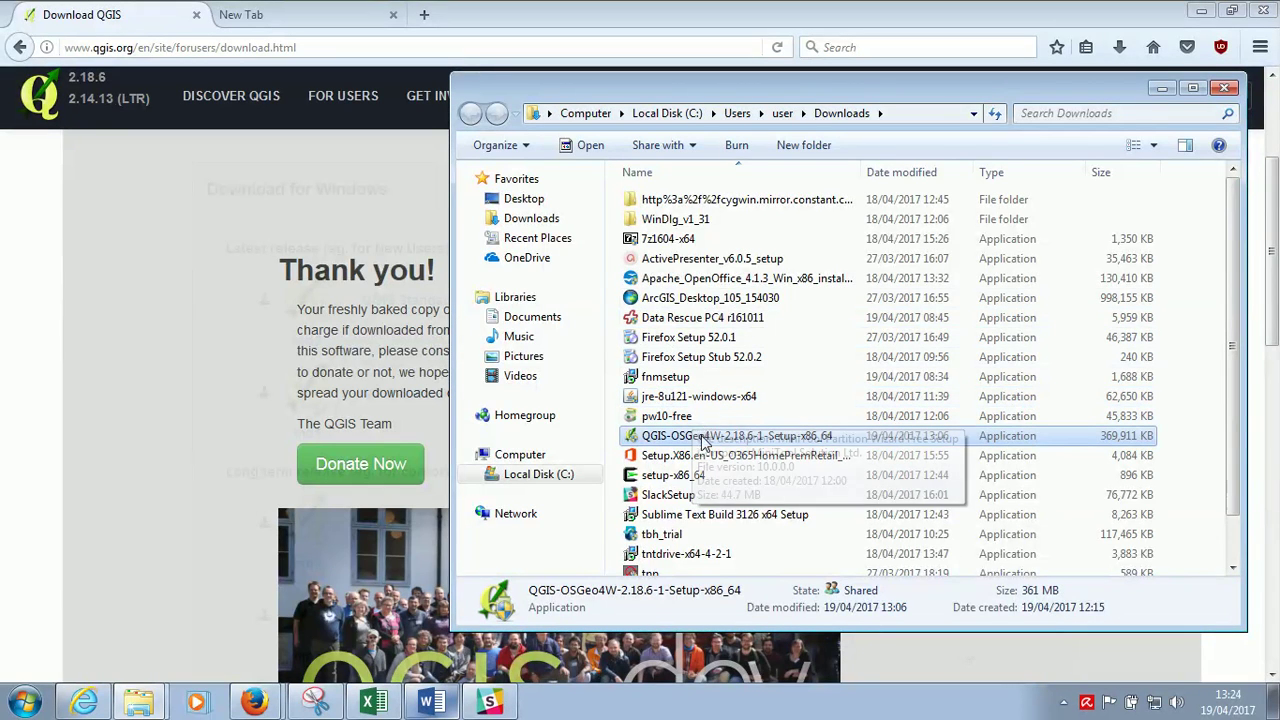
pyautogui.rightClick(705, 436)
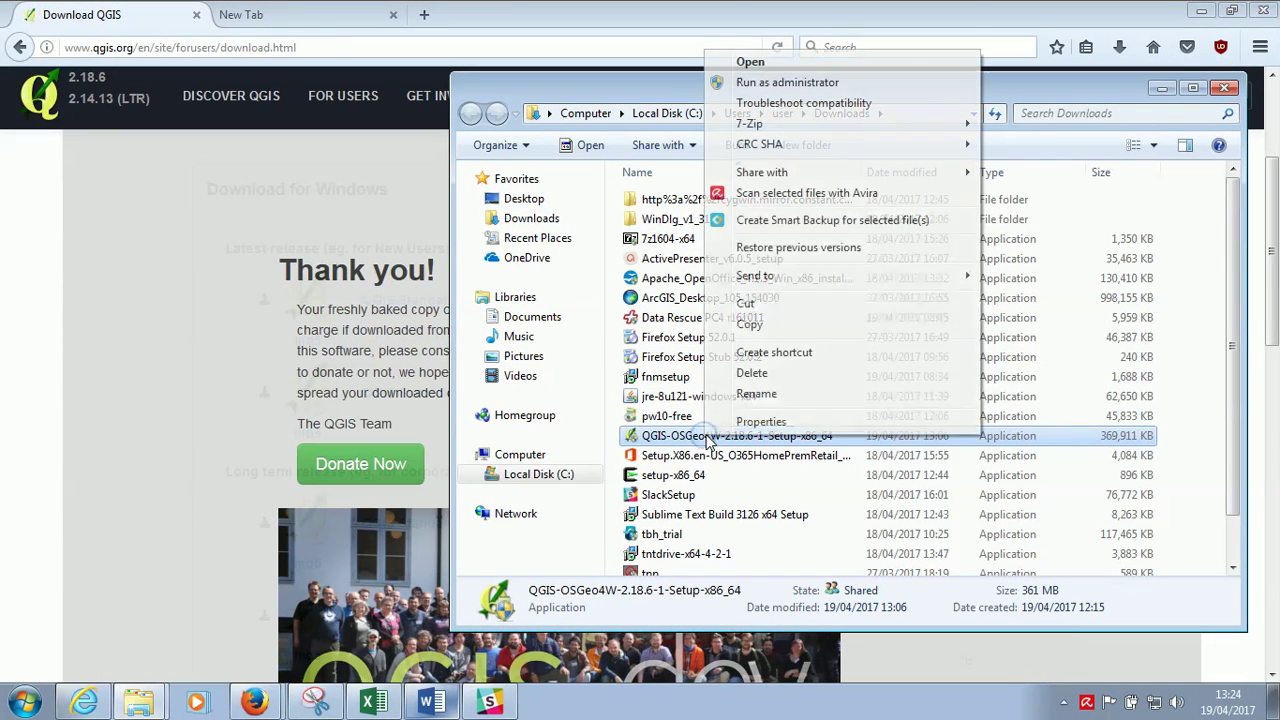
pyautogui.click(786, 84)
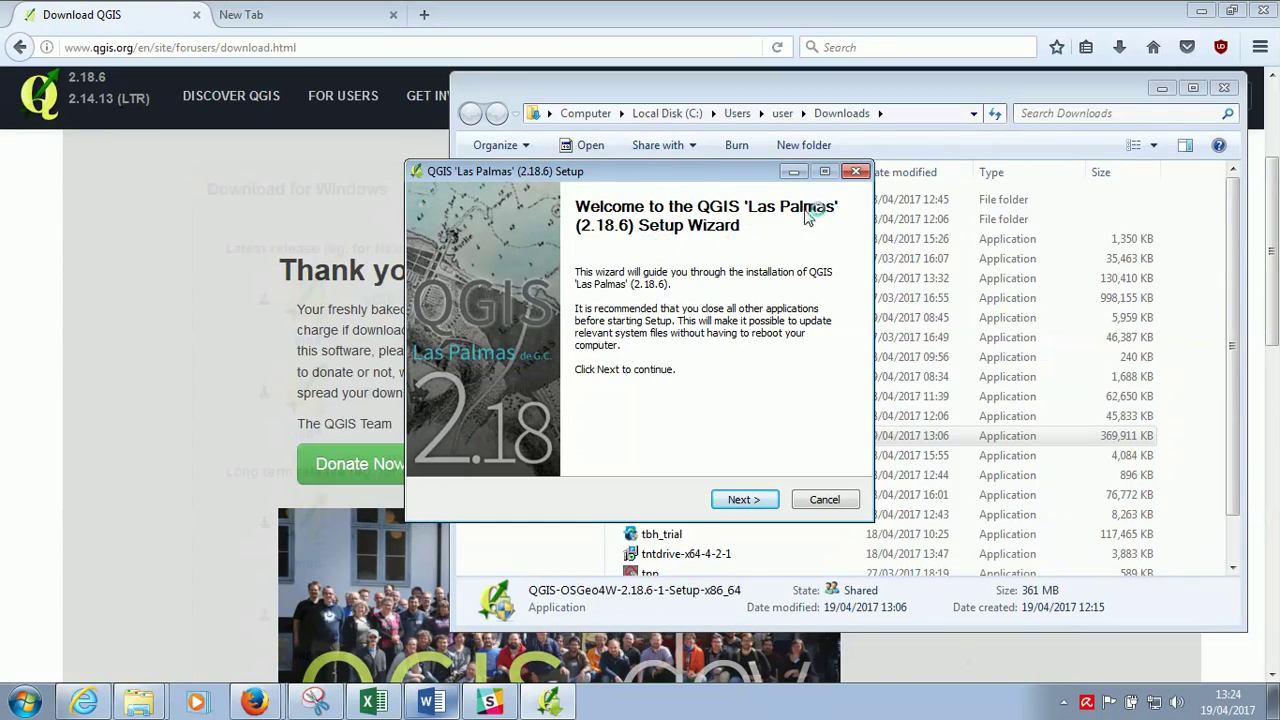
# Step: Accept the license and install QGIS 2.18.6 to C:\Program Files\QGIS 2.18 without sample data
pyautogui.click(740, 500)
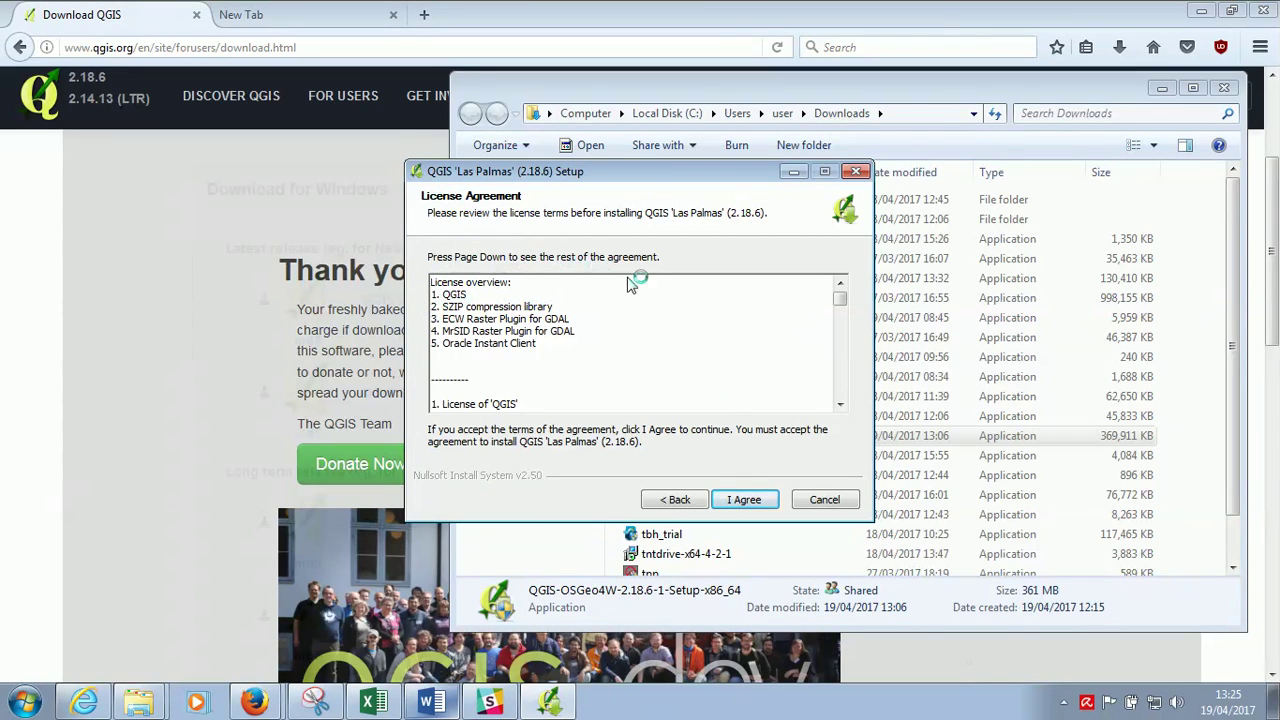
pyautogui.click(840, 403)
pyautogui.click(840, 403)
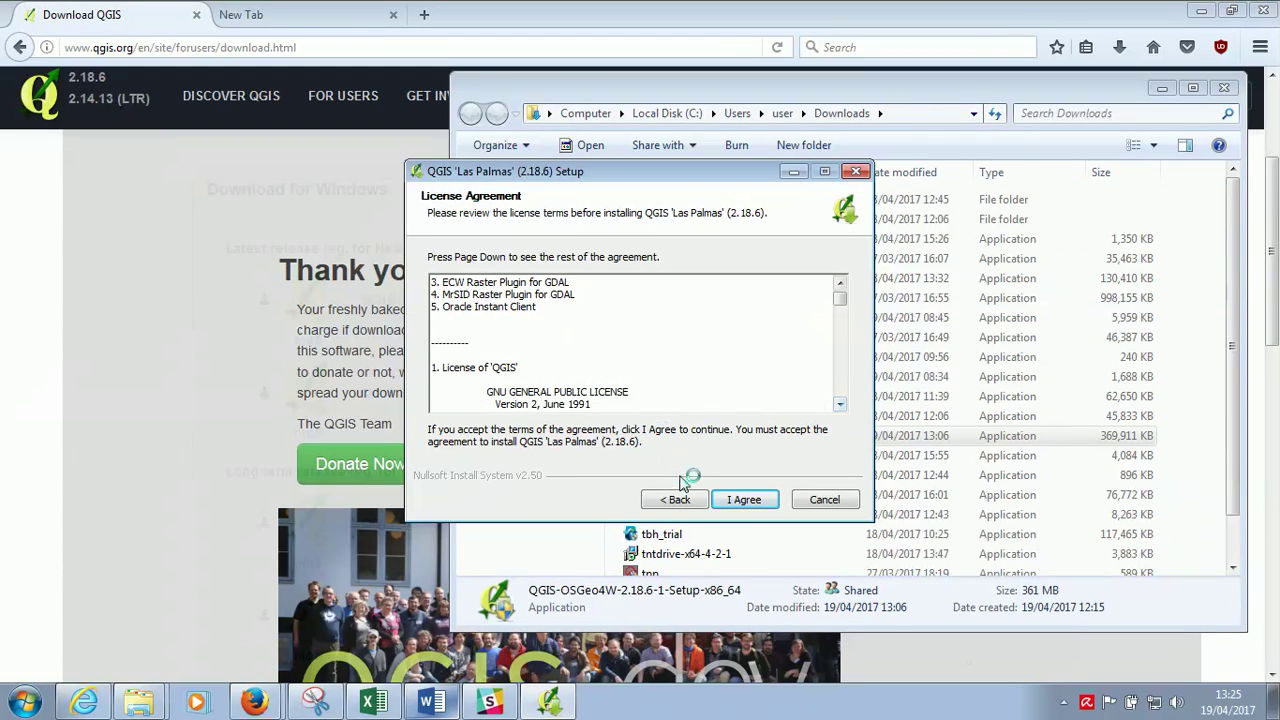
pyautogui.click(740, 498)
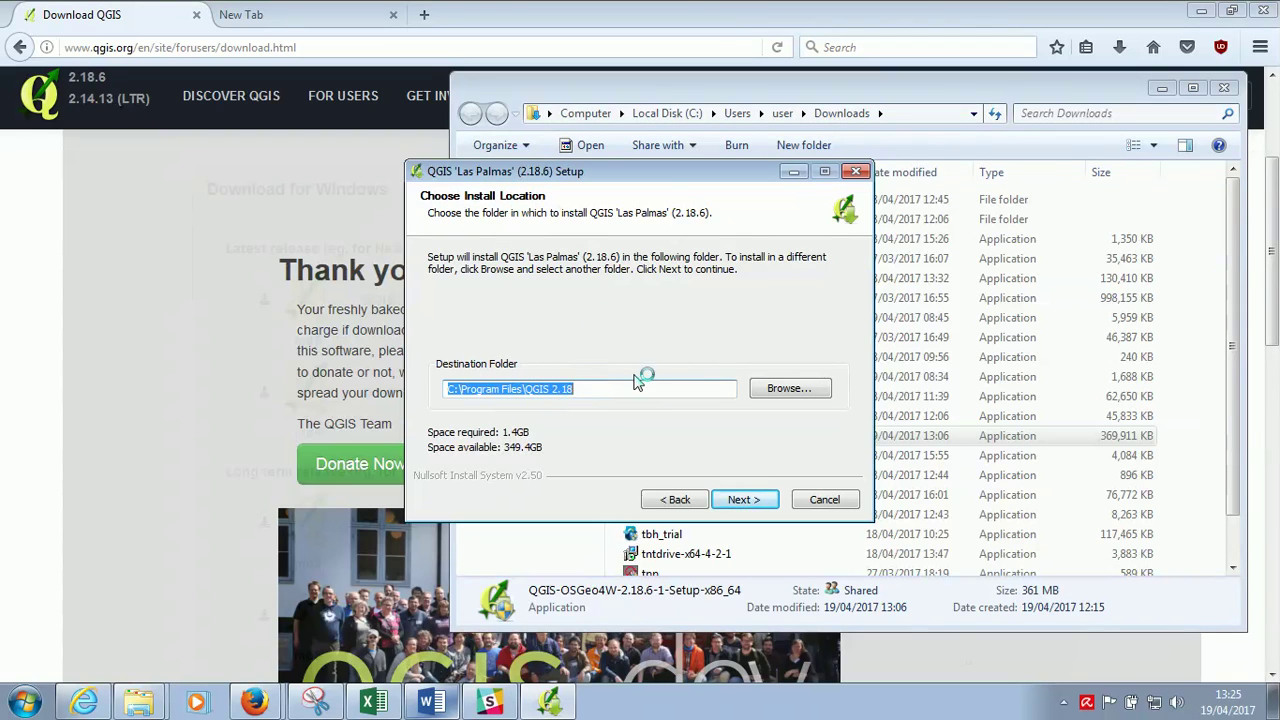
pyautogui.click(759, 503)
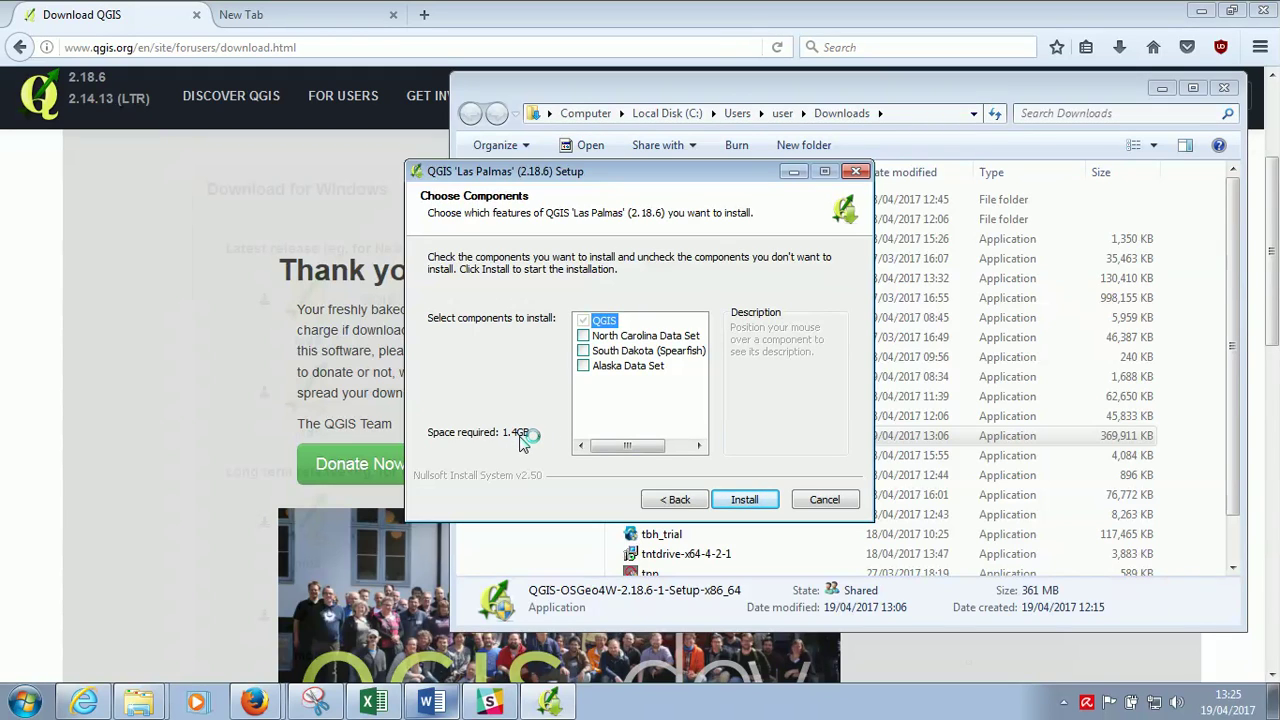
pyautogui.click(752, 499)
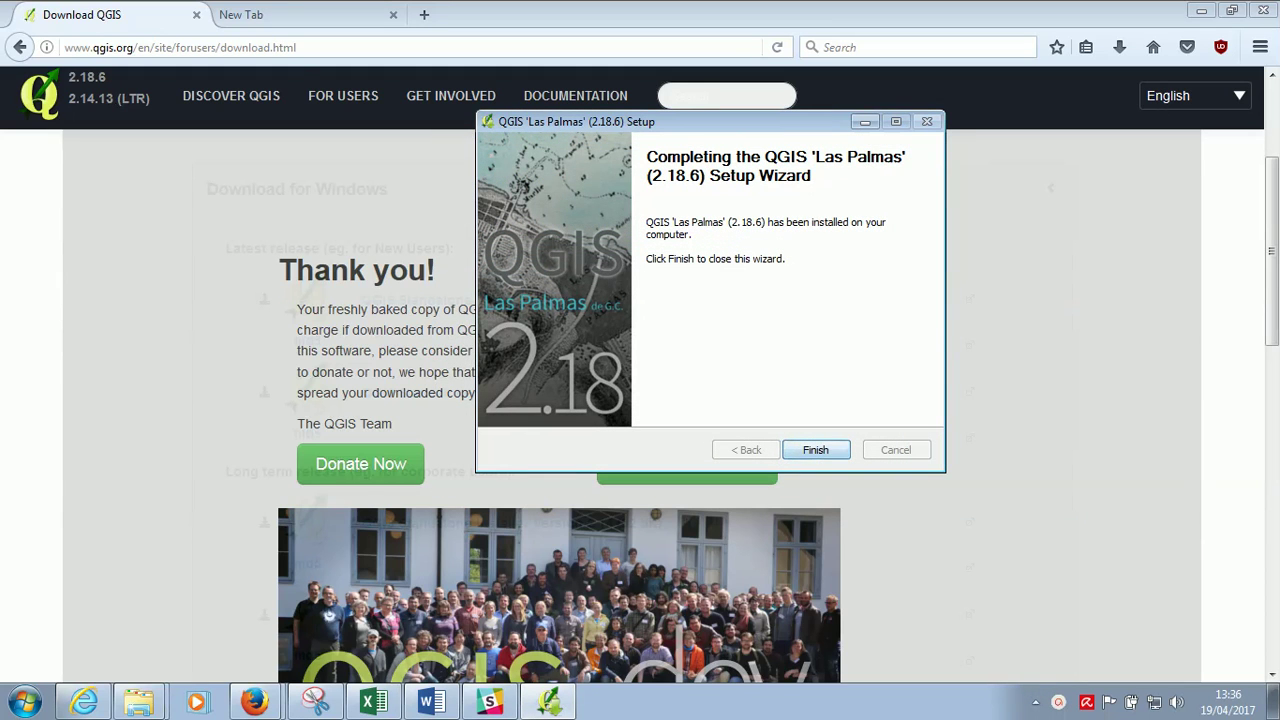
pyautogui.click(836, 447)
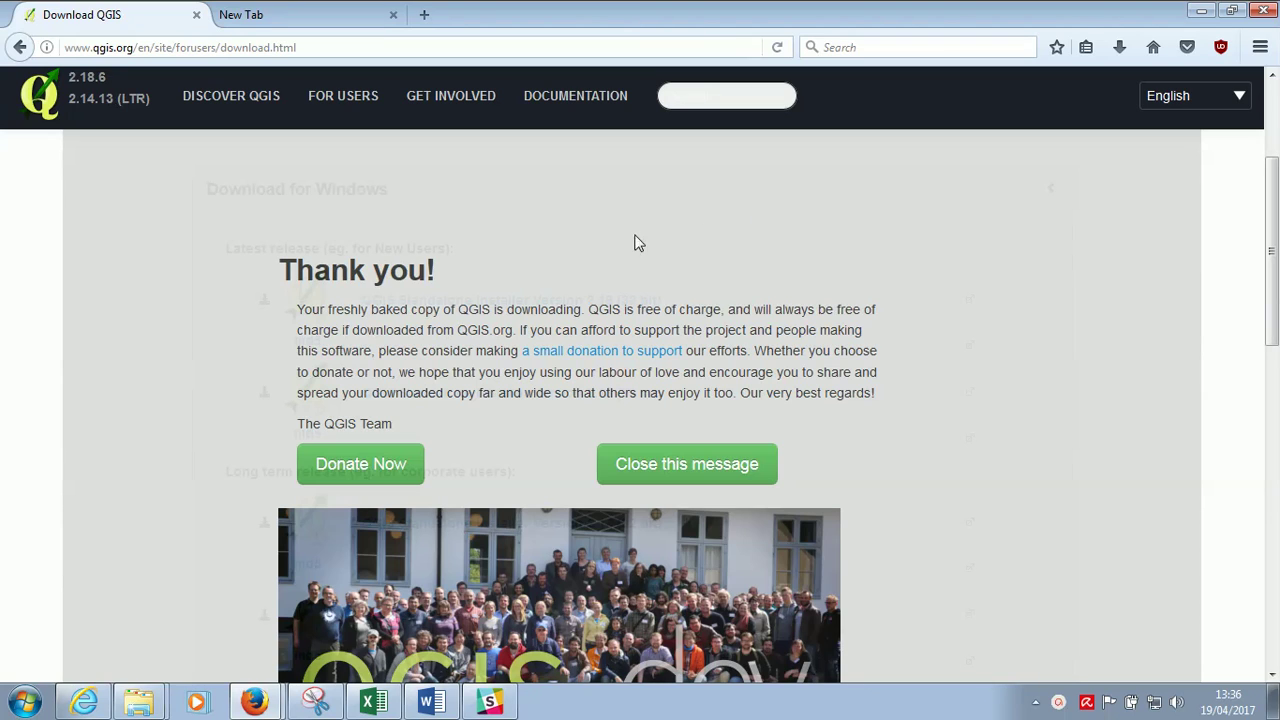
# Step: From the Start menu, launch QGIS Desktop 2.18.6 with GRASS 7.2.0
pyautogui.click(30, 702)
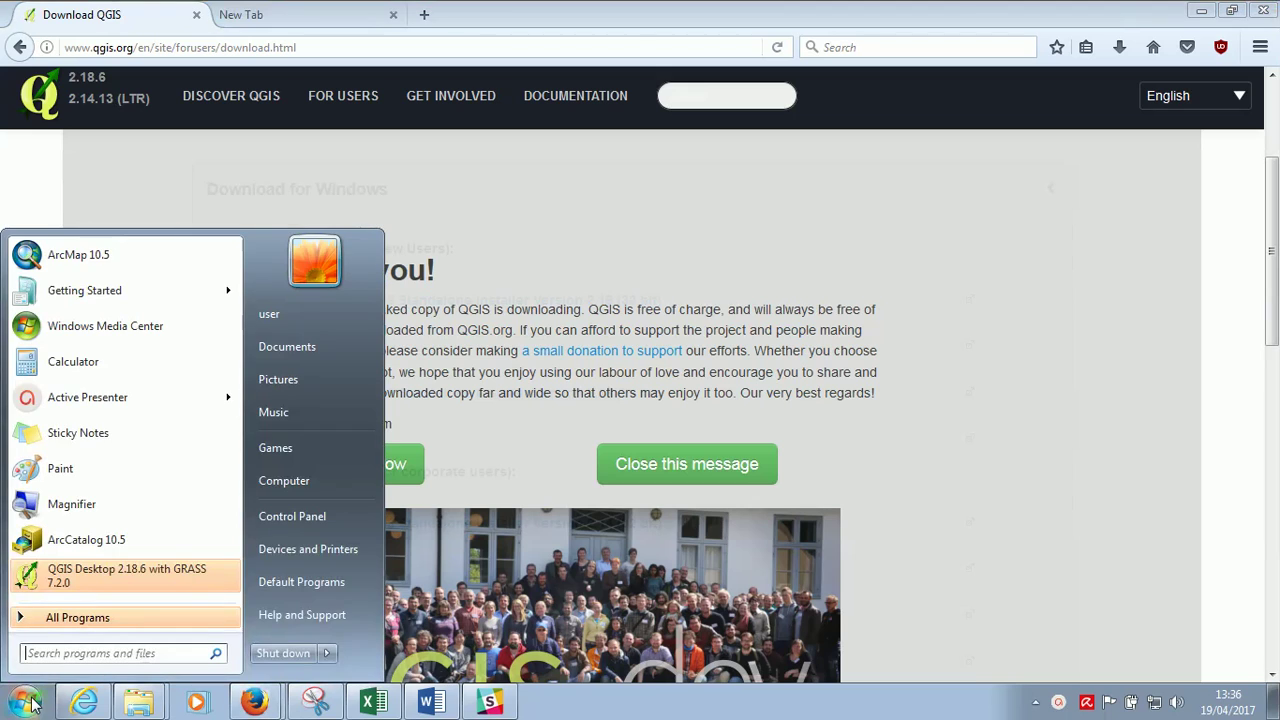
pyautogui.click(100, 580)
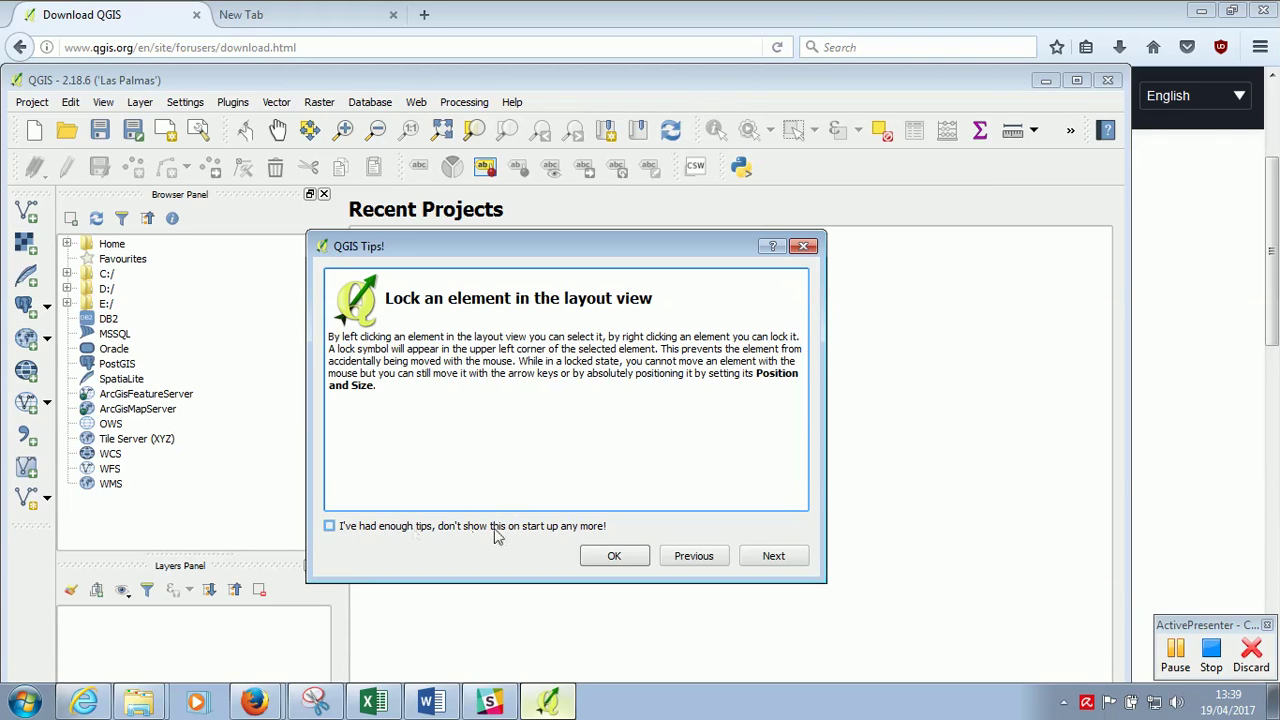
# Step: Close the QGIS Tips dialog and maximize the QGIS main window
pyautogui.click(619, 556)
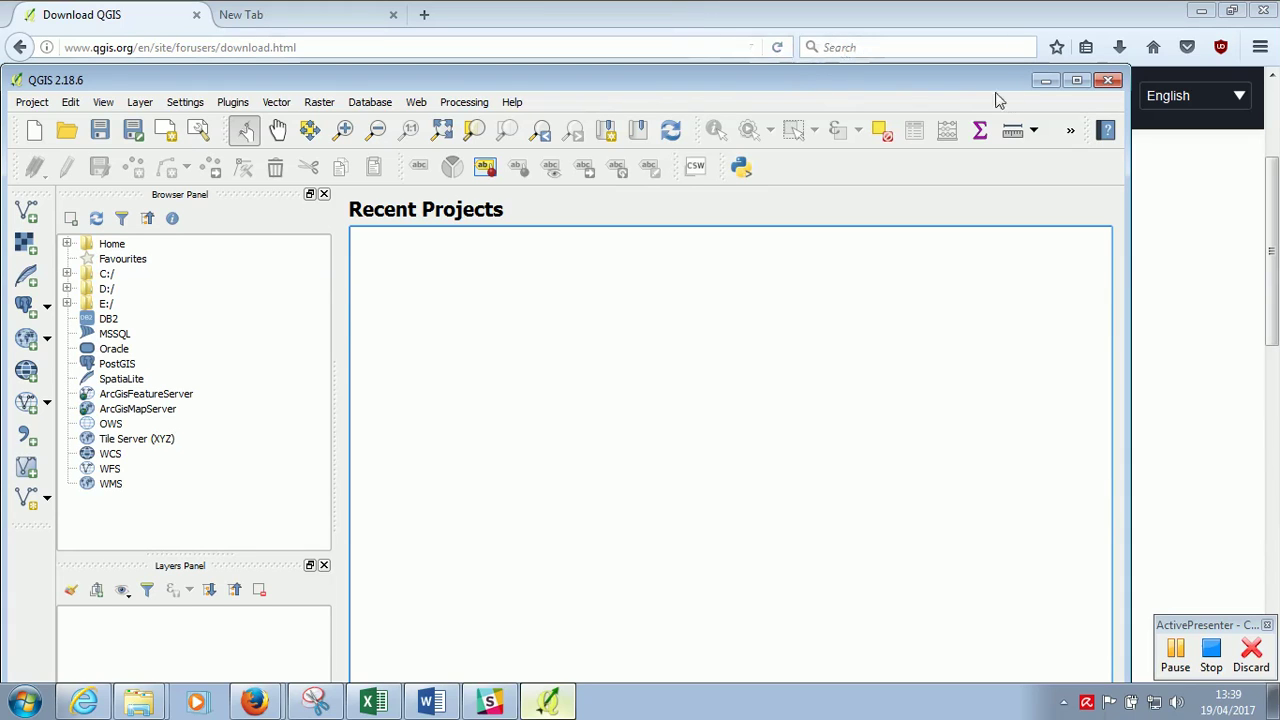
pyautogui.click(1076, 80)
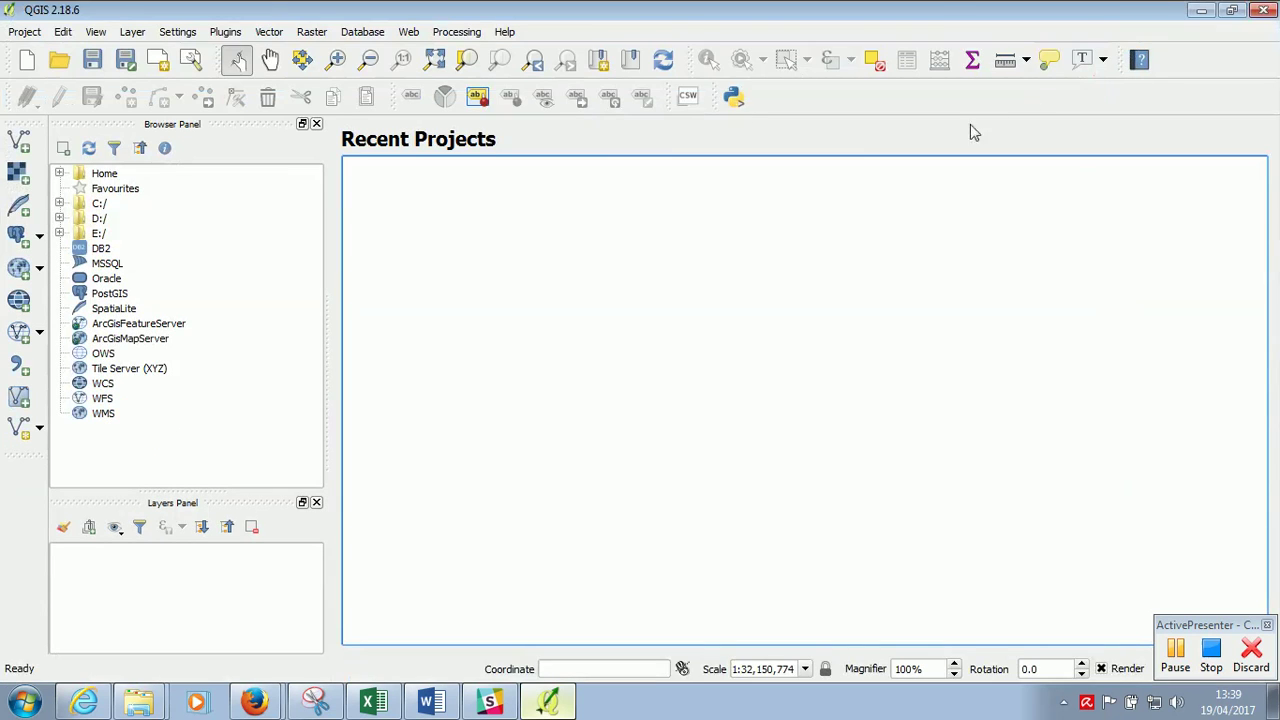